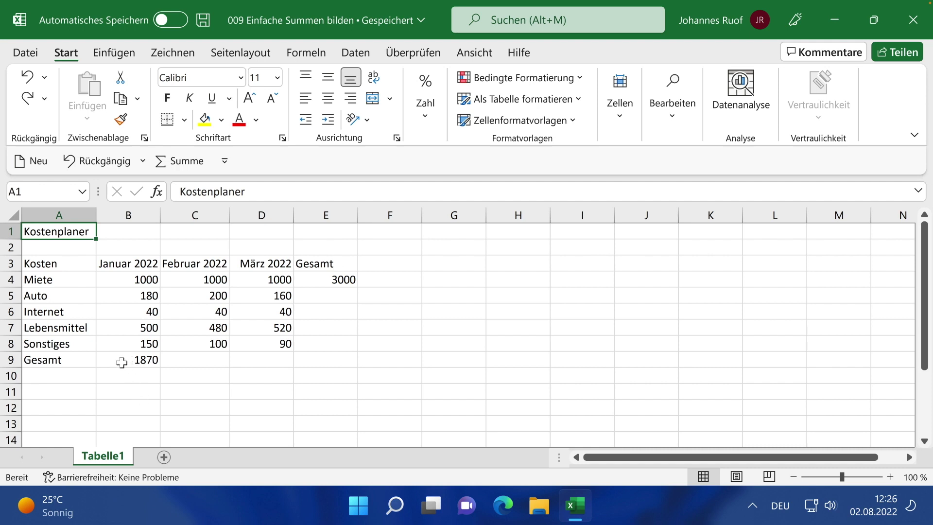
- Inspect January's B9 sum over B4:B8 and check February's values C4:C8 from empty C9
{"action": "double_click", "coordinate": [121, 362]}
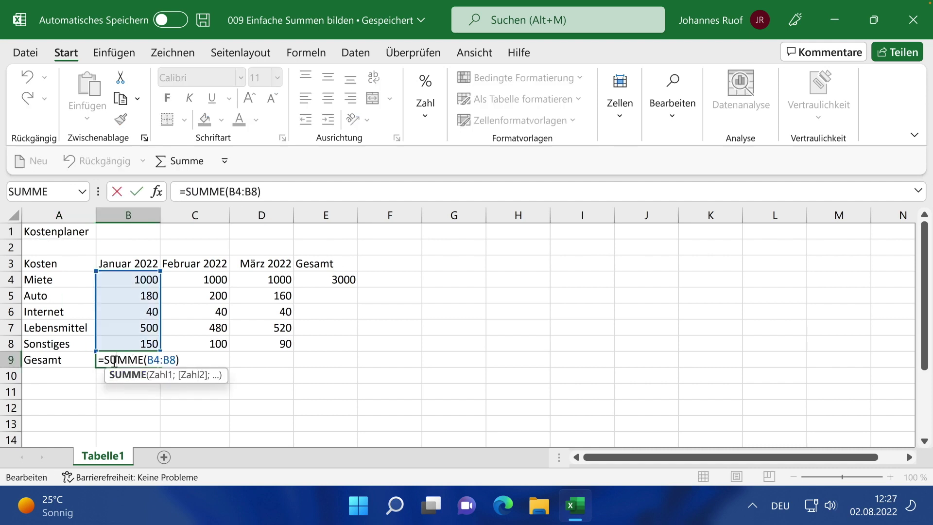
{"action": "left_click", "coordinate": [169, 360]}
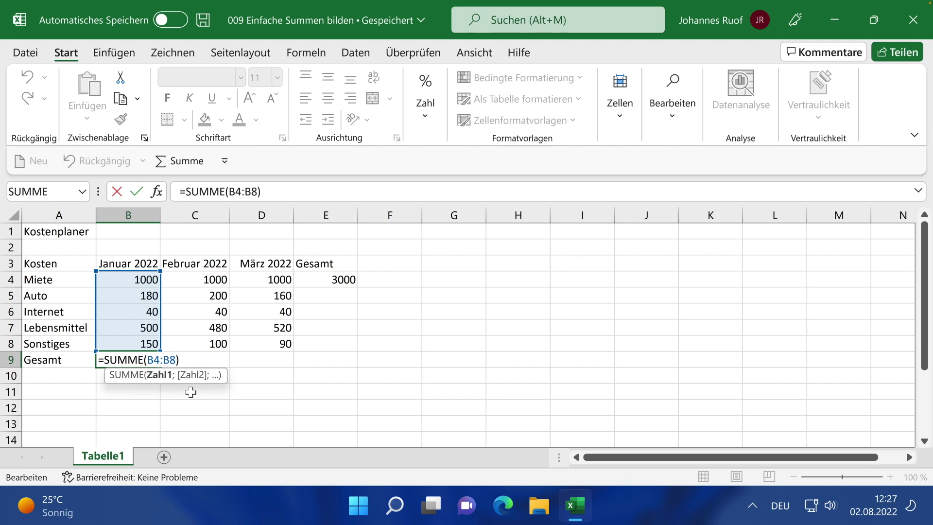
{"action": "key", "text": "ctrl+Return"}
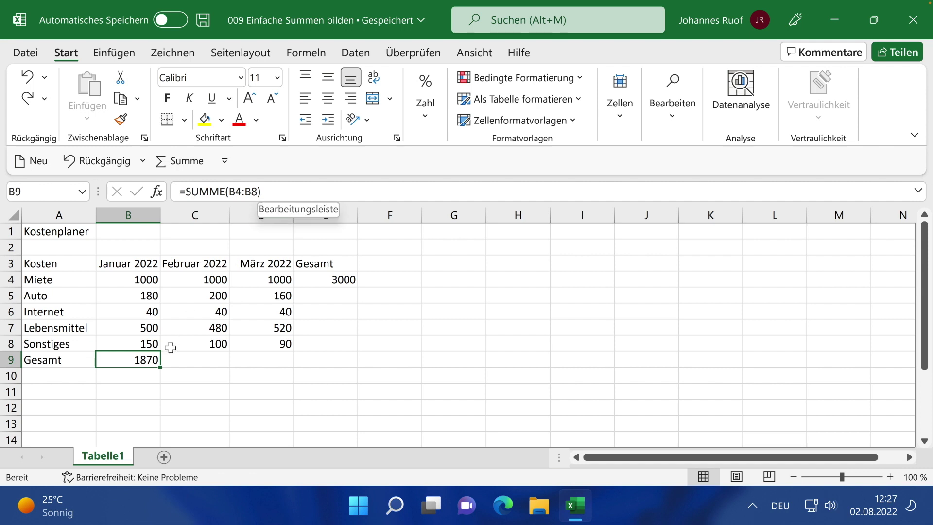
{"action": "left_click", "coordinate": [194, 362]}
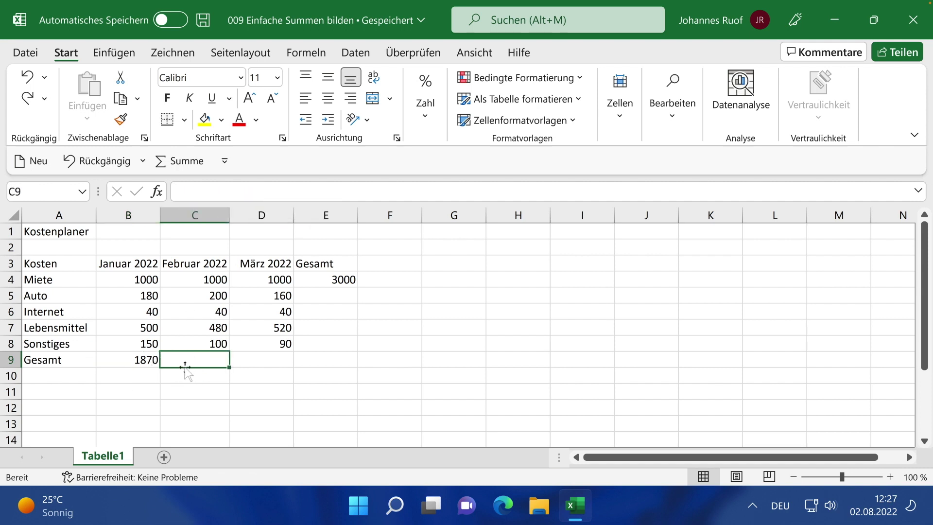
{"action": "left_click_drag", "start_coordinate": [184, 280], "coordinate": [188, 346]}
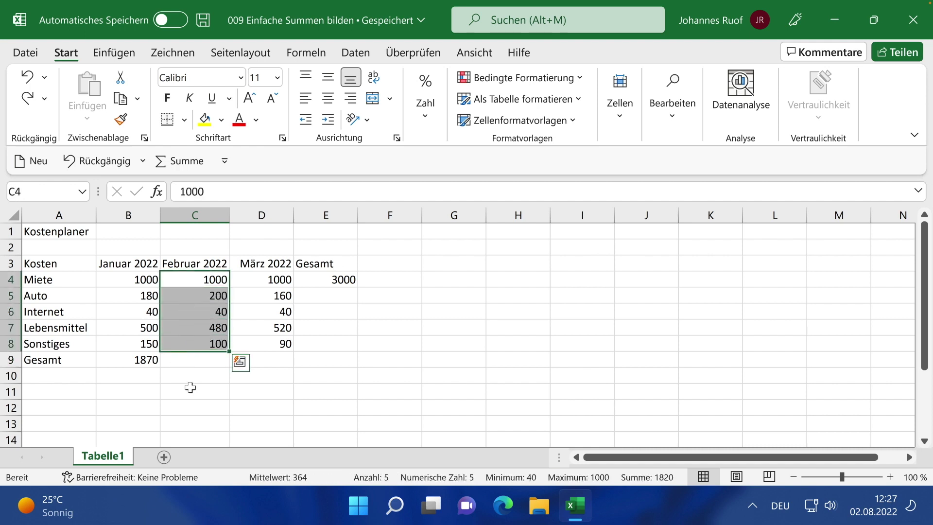
{"action": "left_click", "coordinate": [189, 361]}
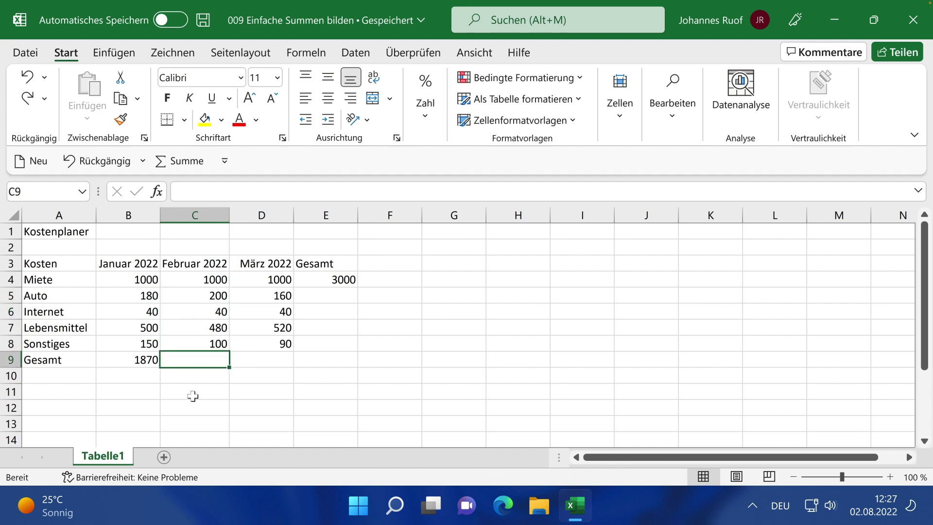
{"action": "left_click", "coordinate": [125, 360]}
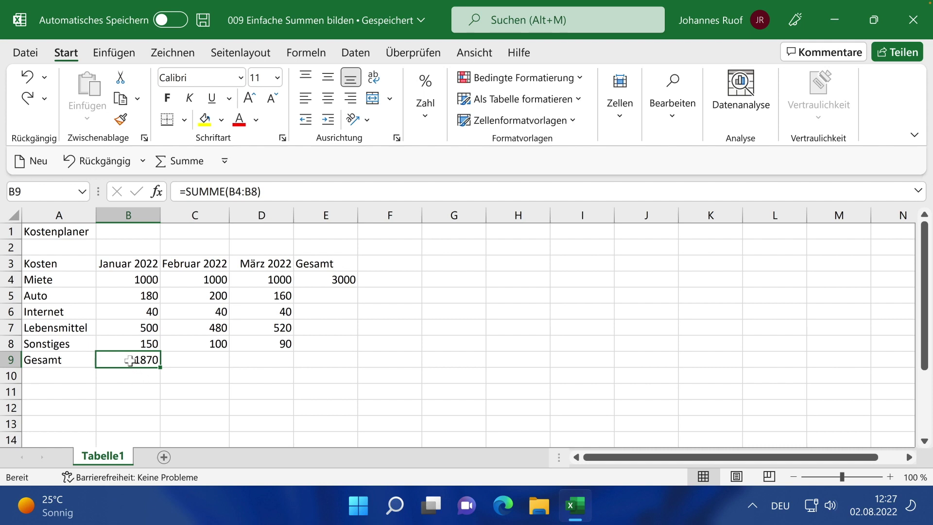
- Copy January's sum formula from B9 into C9, making February total 1820
{"action": "right_click", "coordinate": [131, 361]}
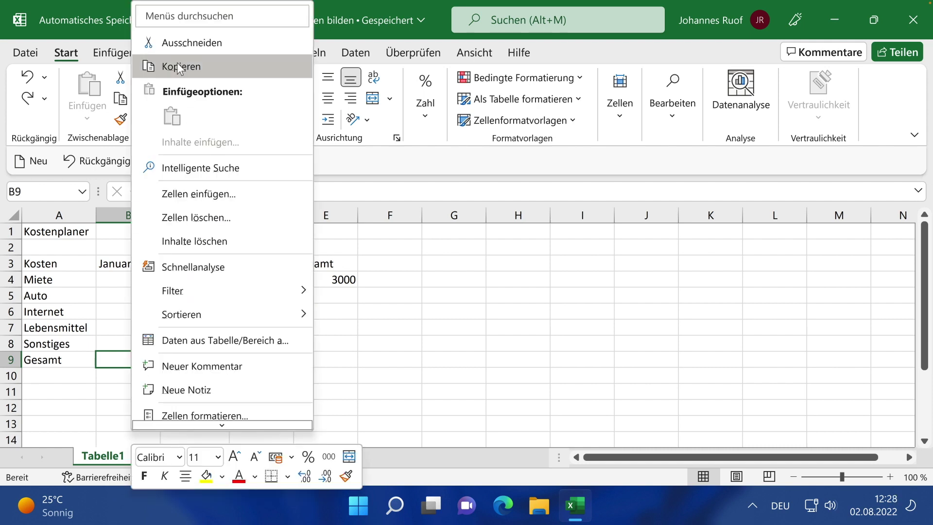
{"action": "key", "text": "Escape"}
{"action": "key", "text": "ctrl+c"}
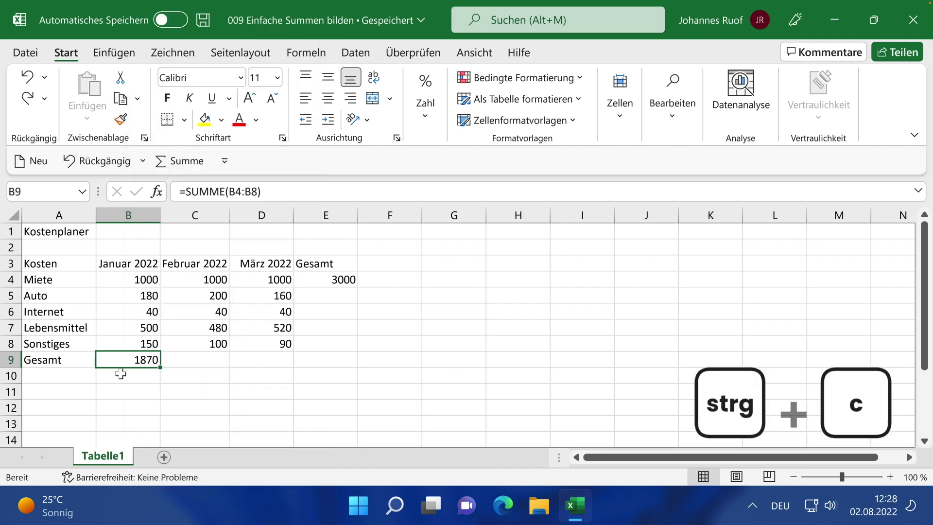
{"action": "key", "text": "ctrl+c"}
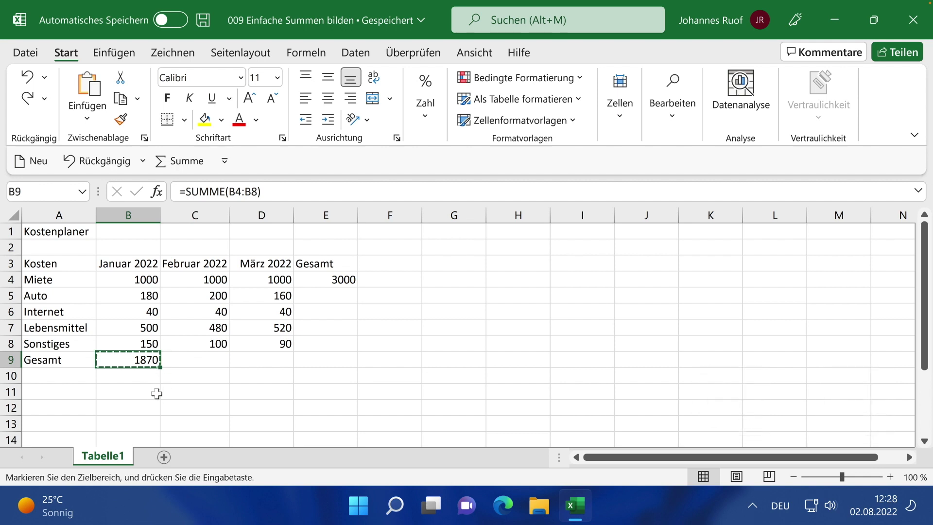
{"action": "left_click", "coordinate": [198, 362]}
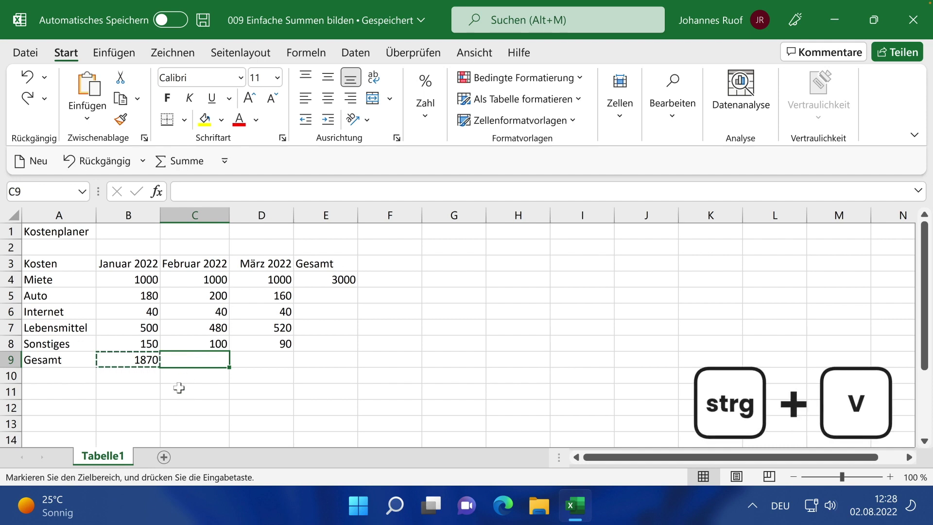
{"action": "key", "text": "ctrl+v"}
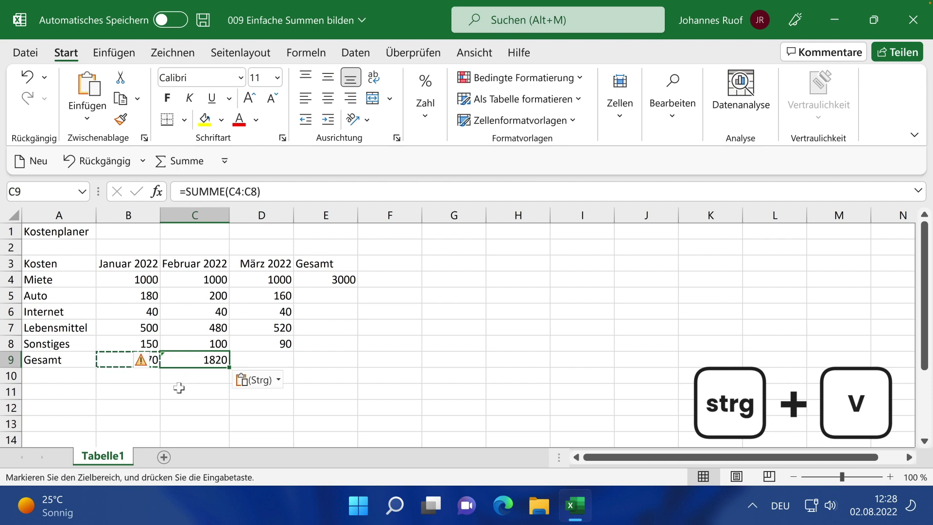
{"action": "key", "text": "Escape"}
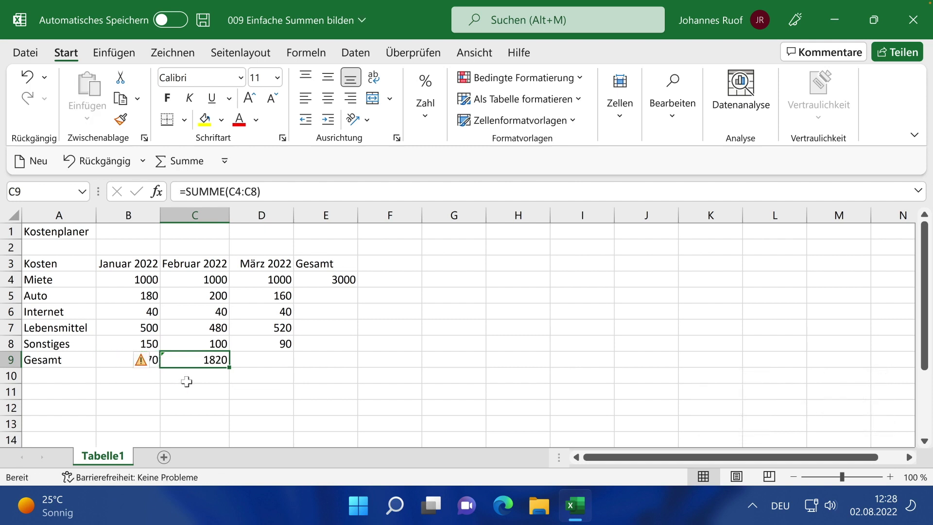
{"action": "left_click", "coordinate": [187, 382]}
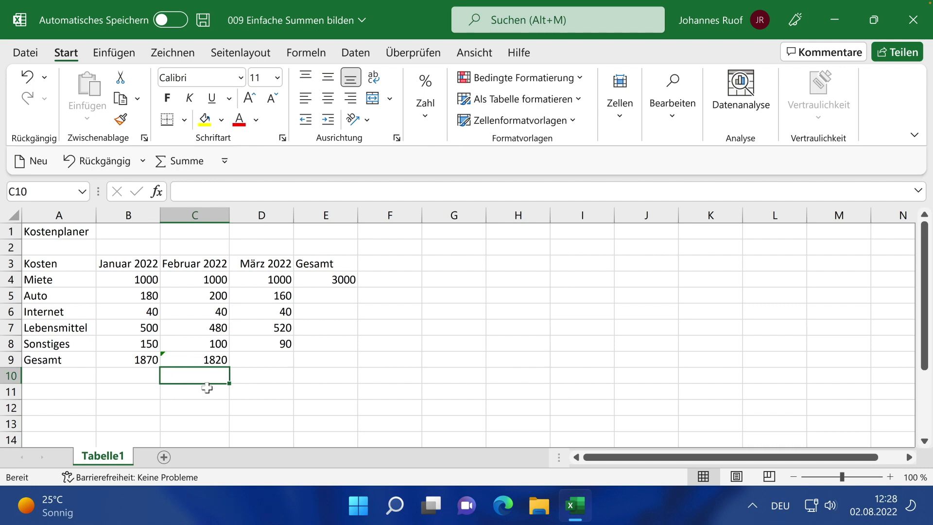
{"action": "left_click", "coordinate": [127, 361]}
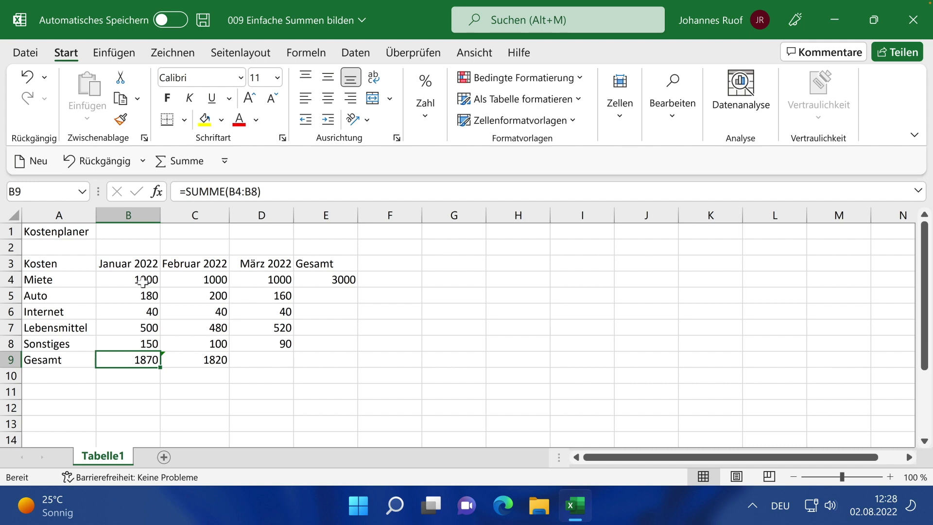
{"action": "left_click_drag", "start_coordinate": [142, 282], "coordinate": [125, 343]}
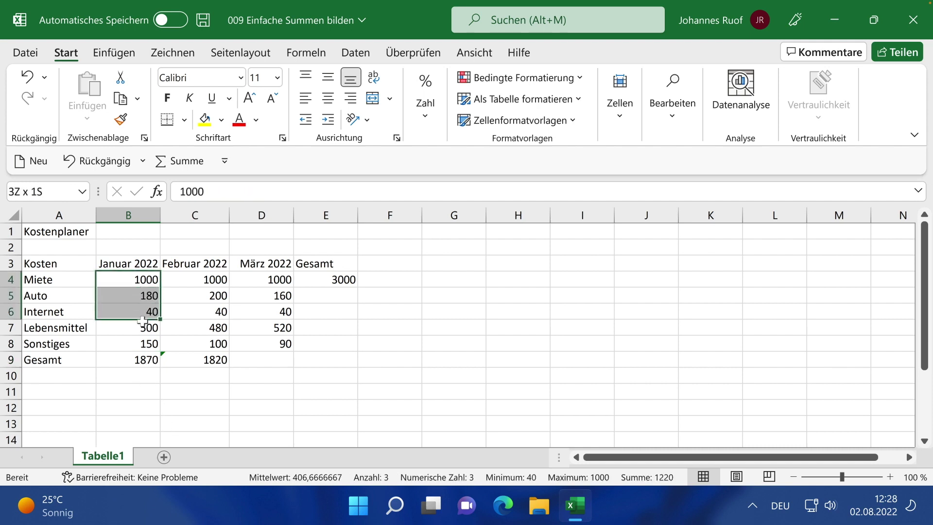
{"action": "double_click", "coordinate": [119, 361]}
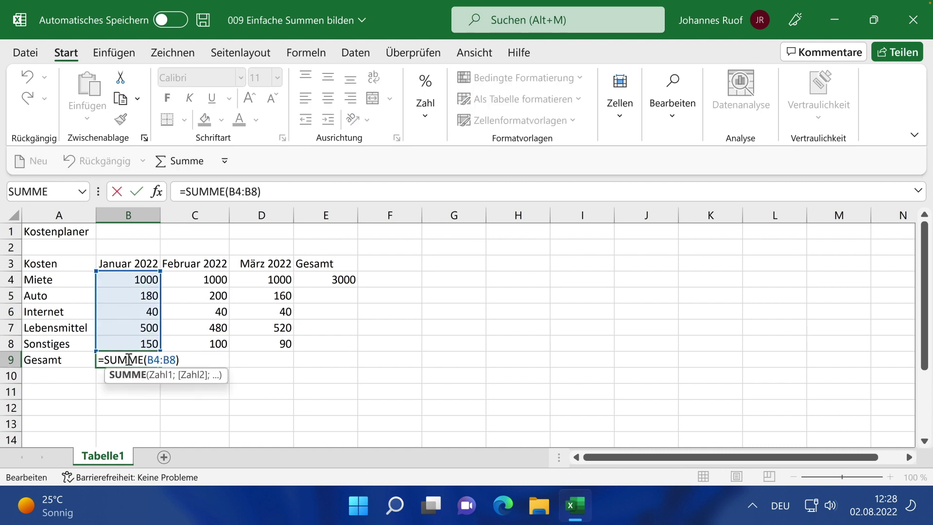
{"action": "key", "text": "Escape"}
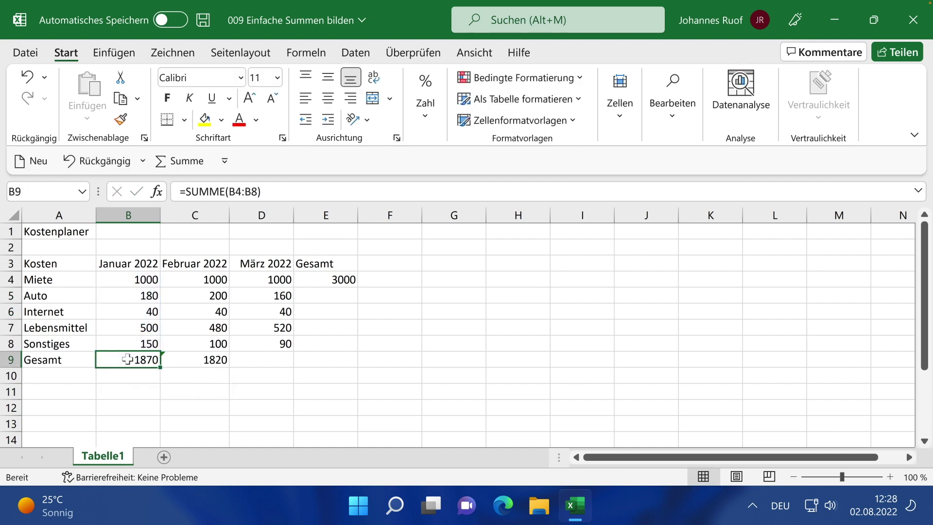
{"action": "double_click", "coordinate": [205, 362]}
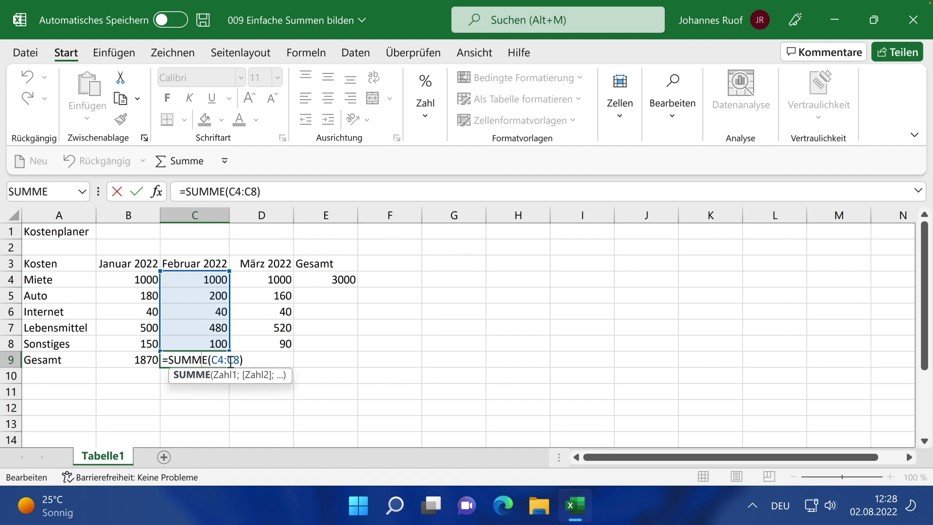
{"action": "key", "text": "ctrl+Return"}
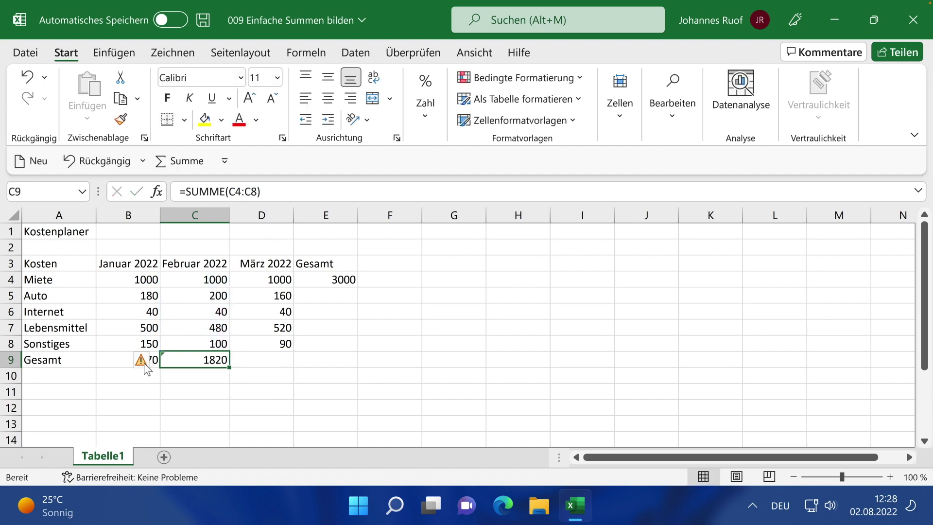
{"action": "double_click", "coordinate": [128, 359]}
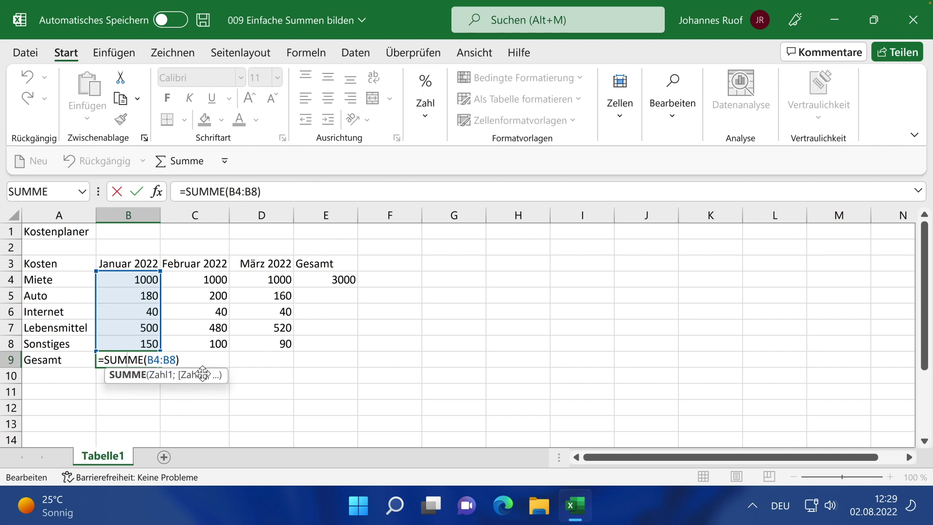
- Copy February's sum formula from C9 into D9 so March totals =SUMME(D4:D8), showing 1810
{"action": "key", "text": "ctrl+Return"}
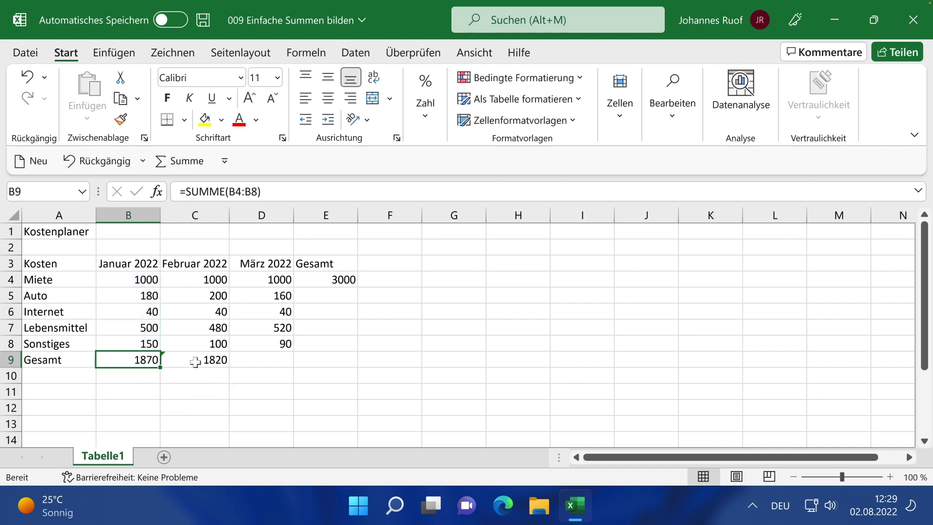
{"action": "left_click", "coordinate": [195, 362]}
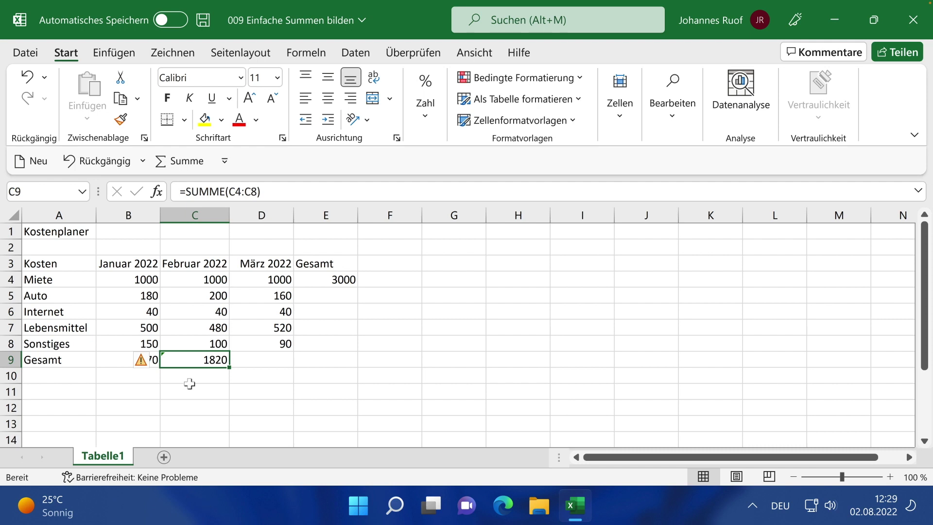
{"action": "left_click_drag", "start_coordinate": [200, 281], "coordinate": [202, 338]}
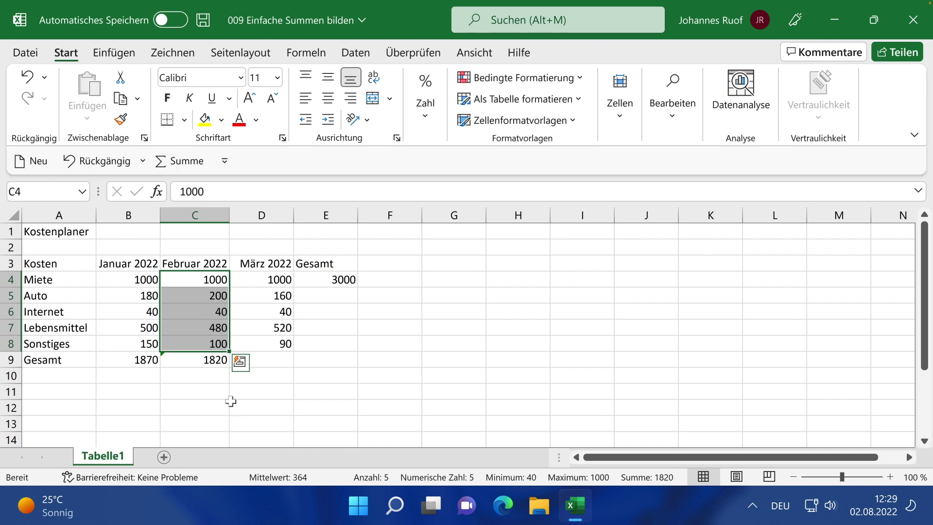
{"action": "left_click", "coordinate": [218, 361]}
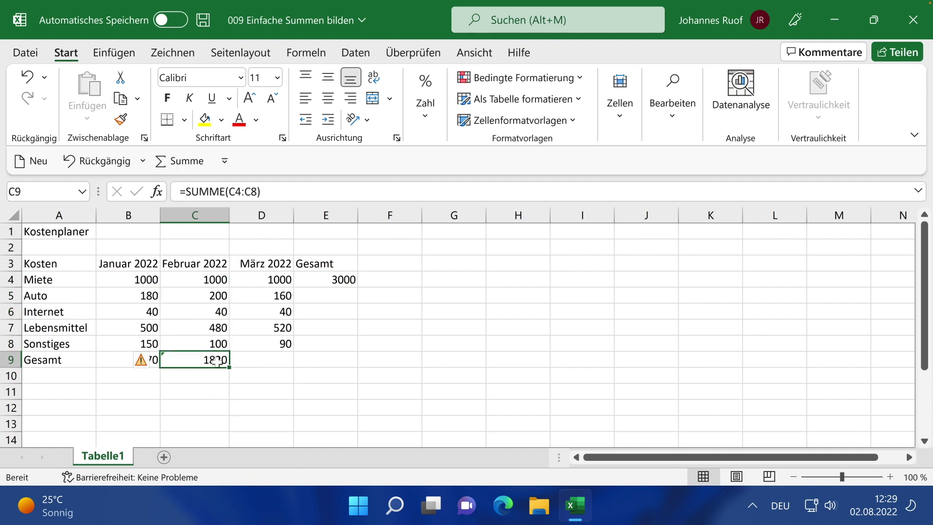
{"action": "key", "text": "ctrl+c"}
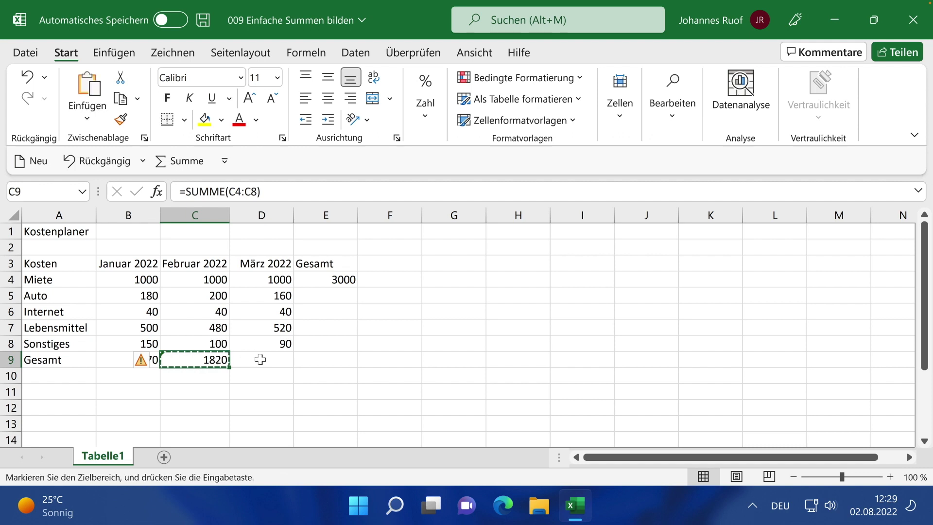
{"action": "left_click", "coordinate": [260, 359]}
{"action": "key", "text": "ctrl+v"}
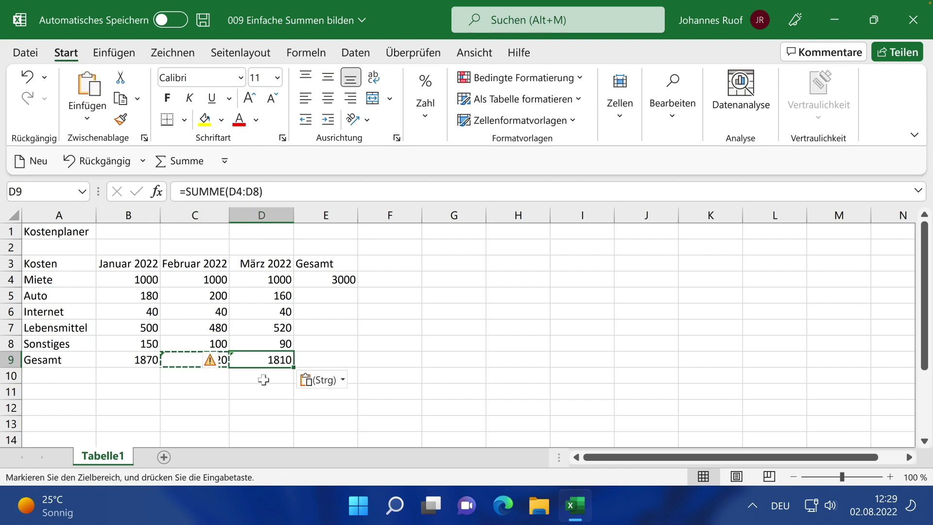
{"action": "key", "text": "Escape"}
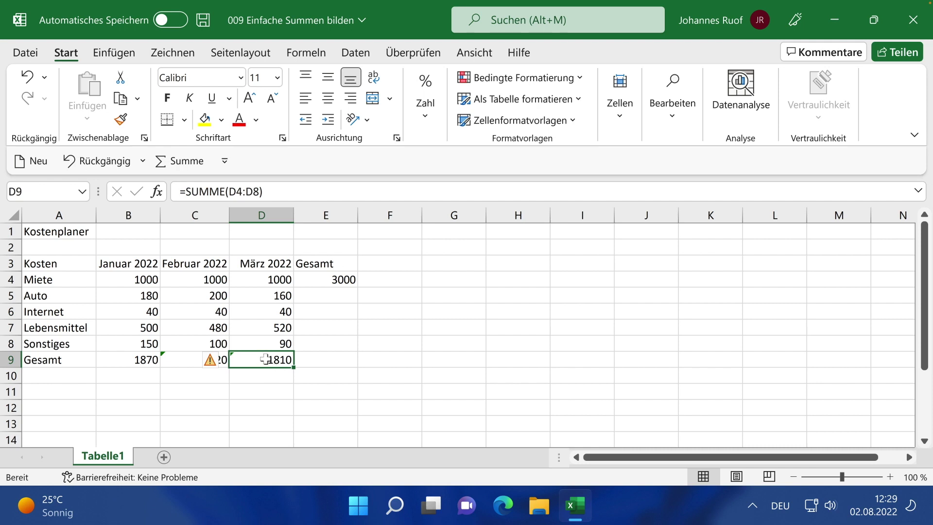
{"action": "left_click_drag", "start_coordinate": [265, 282], "coordinate": [266, 339]}
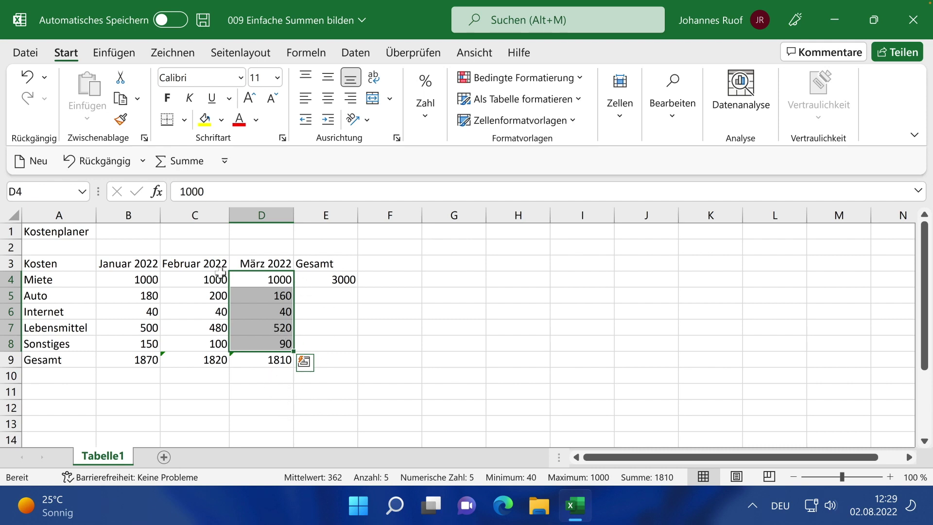
- Copy the Miete total formula from E4 into the Auto row's total, giving 540
{"action": "left_click", "coordinate": [323, 281]}
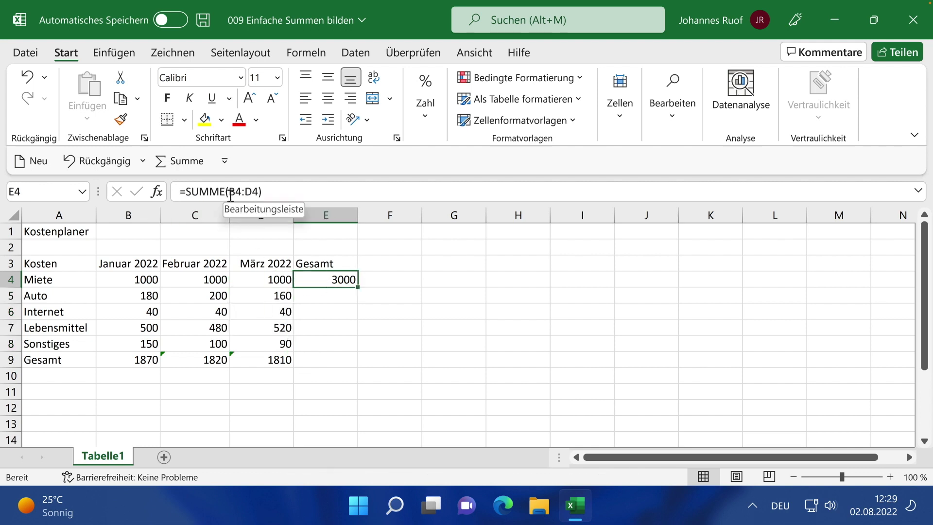
{"action": "double_click", "coordinate": [338, 280]}
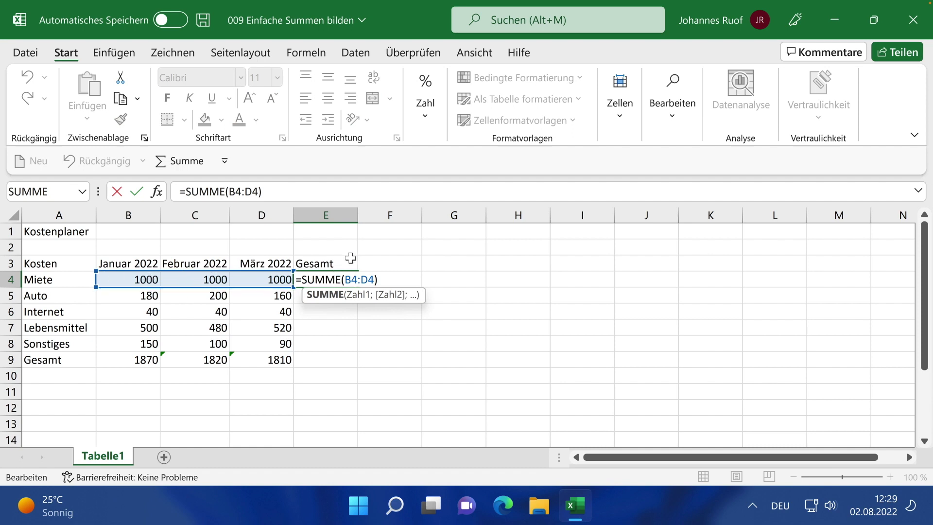
{"action": "key", "text": "ctrl+Return"}
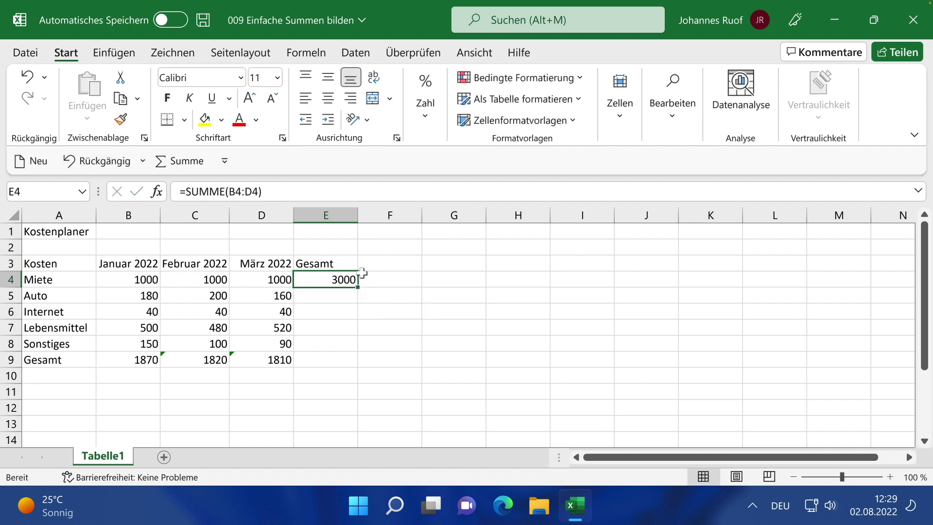
{"action": "key", "text": "ctrl+c"}
{"action": "left_click", "coordinate": [339, 298]}
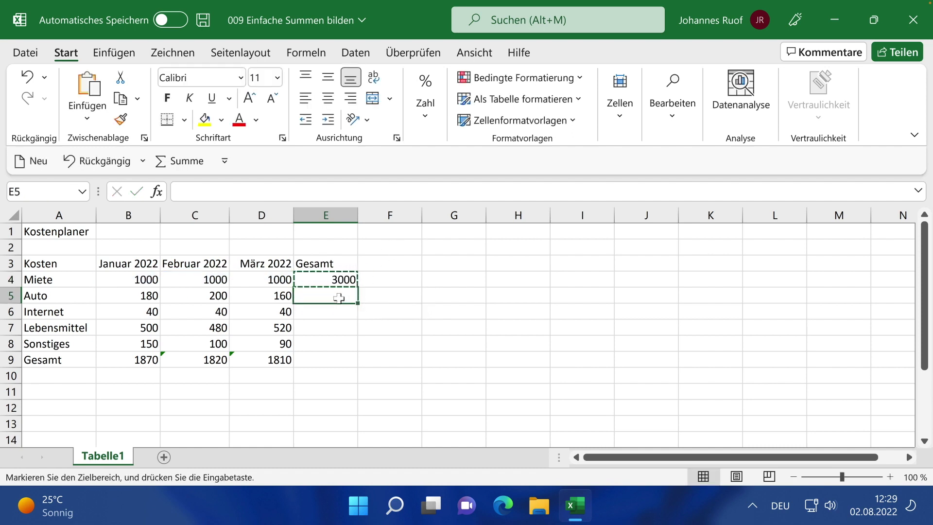
{"action": "key", "text": "ctrl+v"}
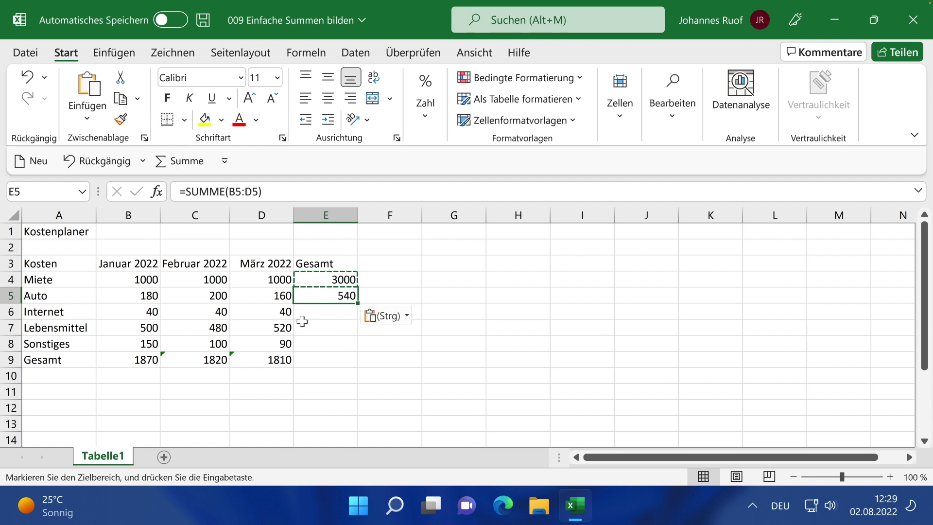
{"action": "double_click", "coordinate": [340, 296]}
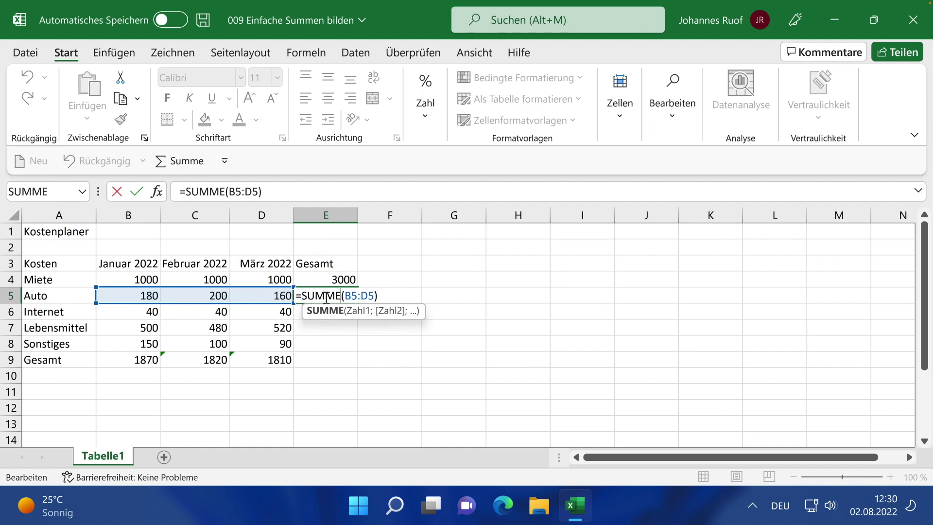
{"action": "key", "text": "ctrl+Return"}
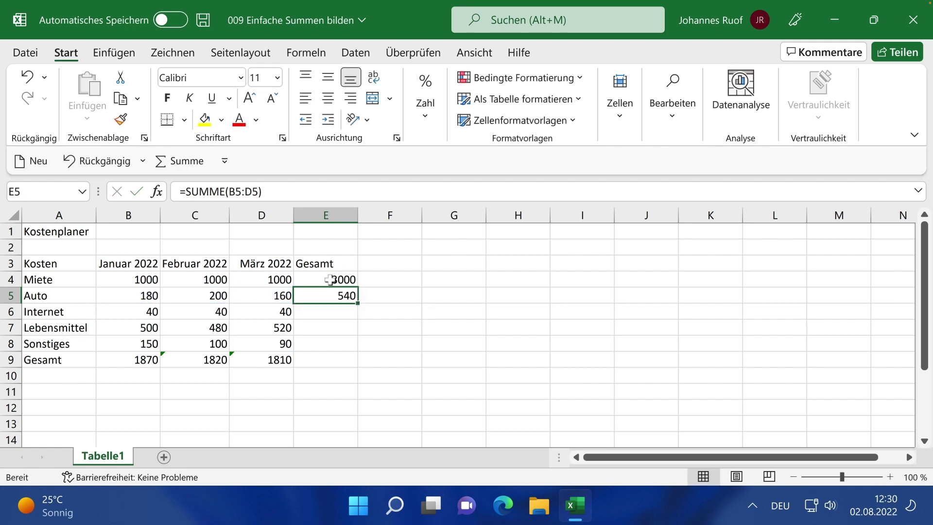
- Compare the Miete formula with the Auto total and its three monthly values
{"action": "double_click", "coordinate": [330, 280]}
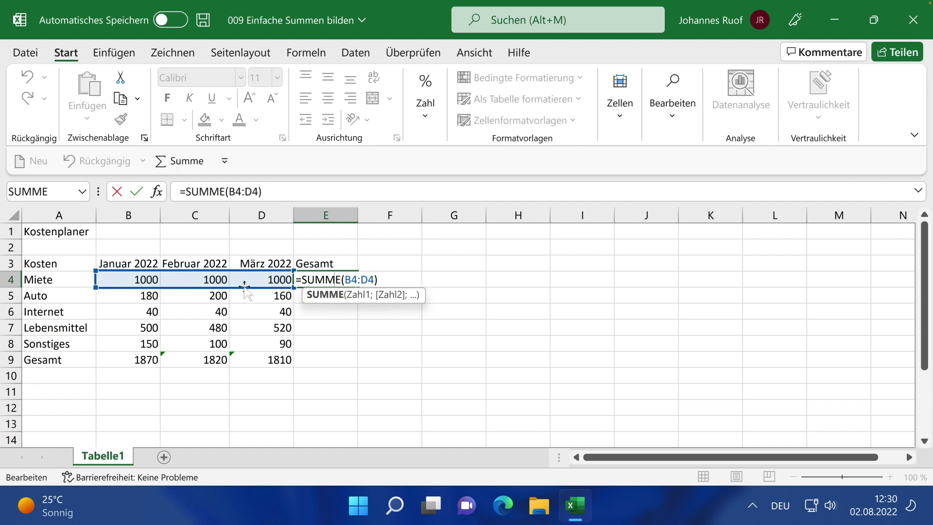
{"action": "key", "text": "ctrl+Return"}
{"action": "left_click", "coordinate": [354, 294]}
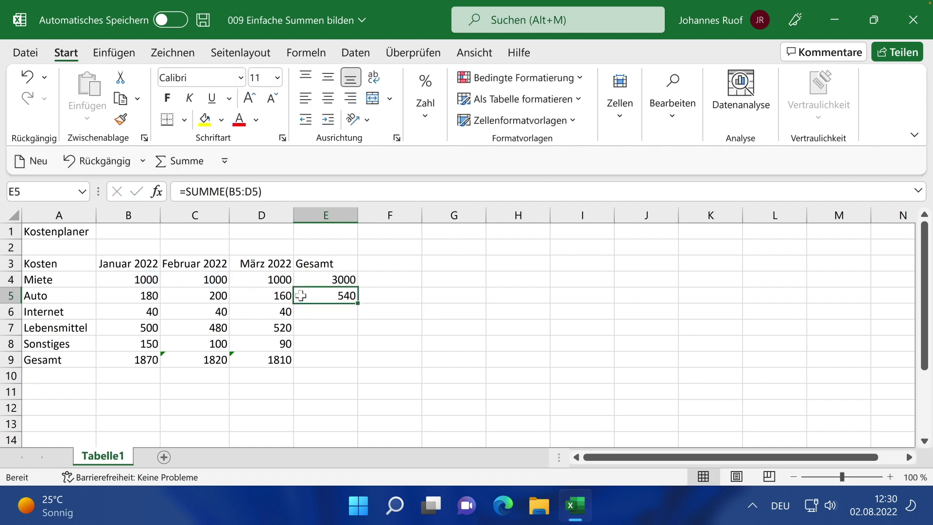
{"action": "left_click_drag", "start_coordinate": [271, 297], "coordinate": [150, 295]}
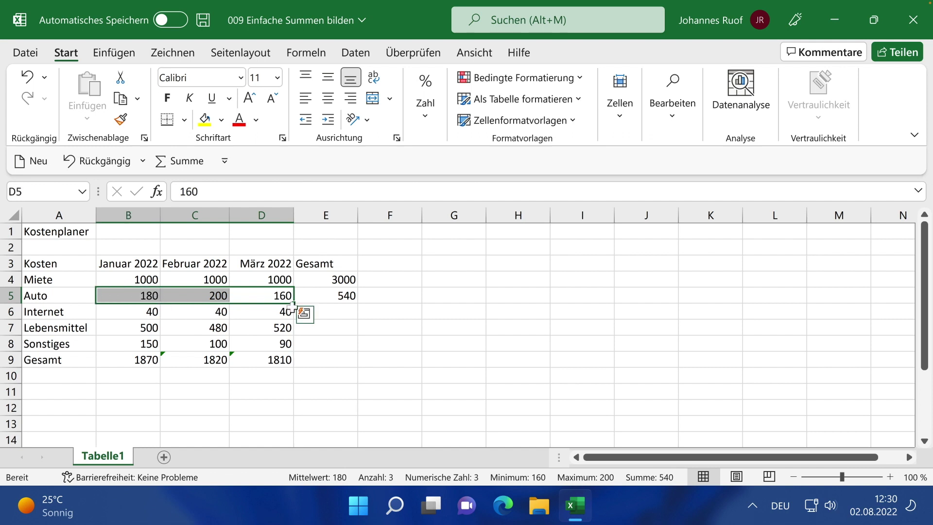
- Paste Auto's sum formula into the Internet, Lebensmittel, Sonstiges and Gesamt totals (120, 1500, 340, 5500)
{"action": "left_click", "coordinate": [334, 320]}
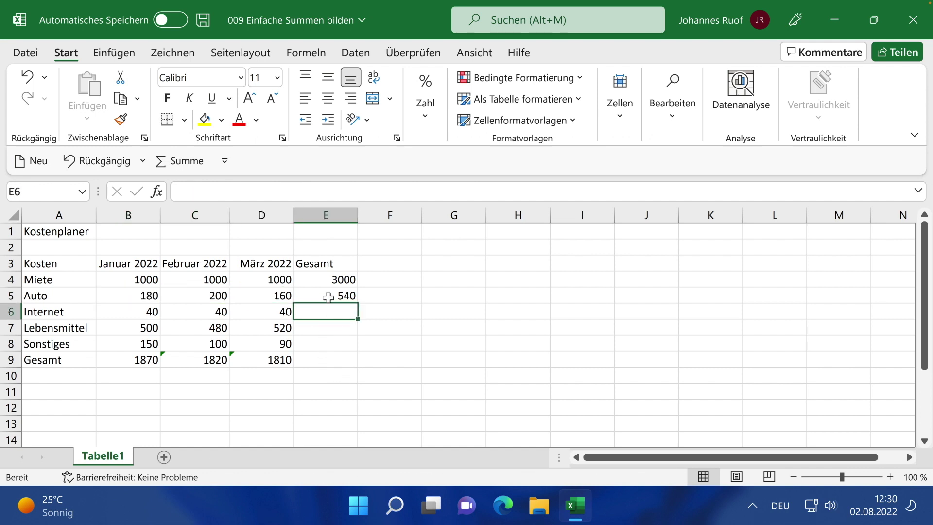
{"action": "left_click", "coordinate": [333, 299]}
{"action": "key", "text": "ctrl+c"}
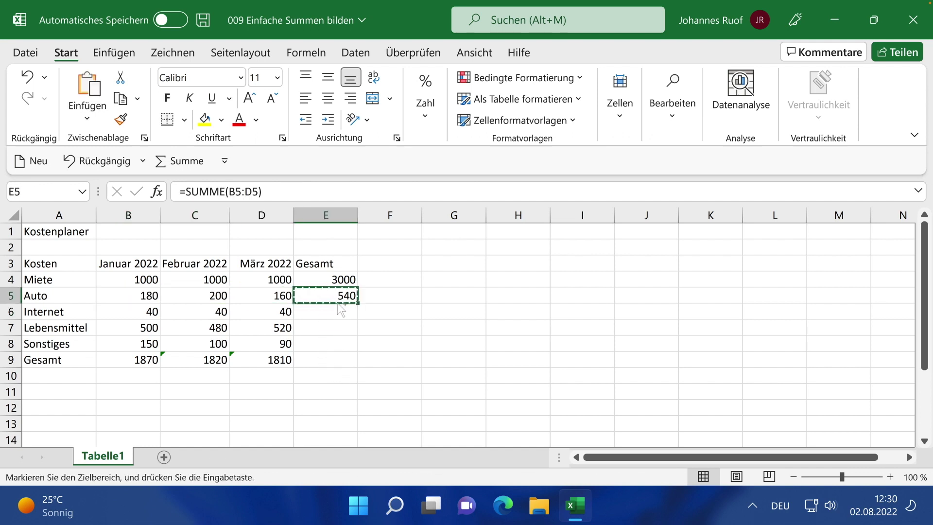
{"action": "left_click", "coordinate": [337, 313]}
{"action": "key", "text": "ctrl+v"}
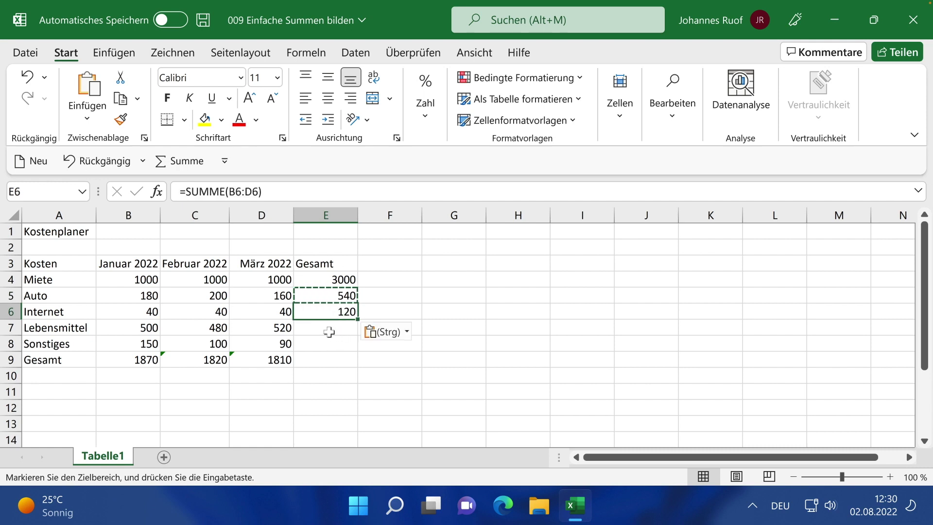
{"action": "left_click", "coordinate": [330, 330]}
{"action": "key", "text": "ctrl+v"}
{"action": "left_click", "coordinate": [336, 346]}
{"action": "key", "text": "ctrl+v"}
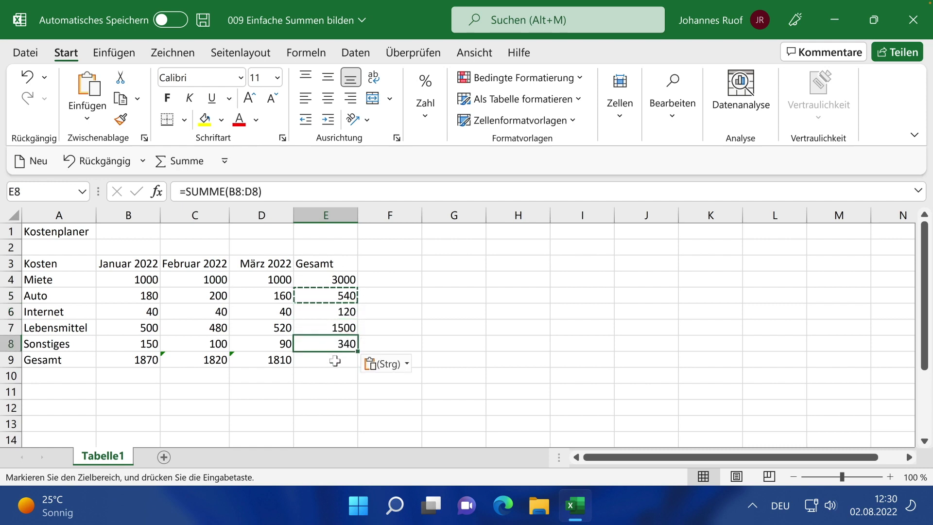
{"action": "left_click", "coordinate": [328, 359]}
{"action": "key", "text": "ctrl+v"}
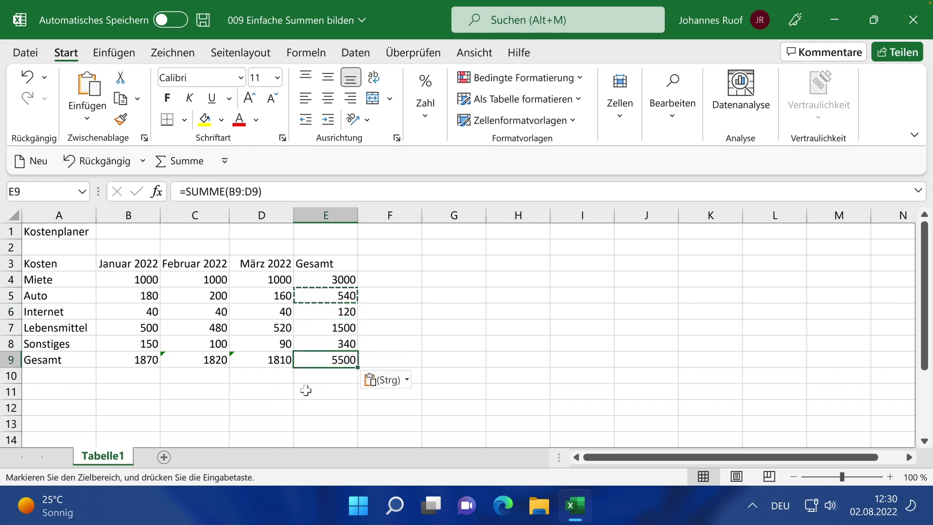
{"action": "key", "text": "Escape"}
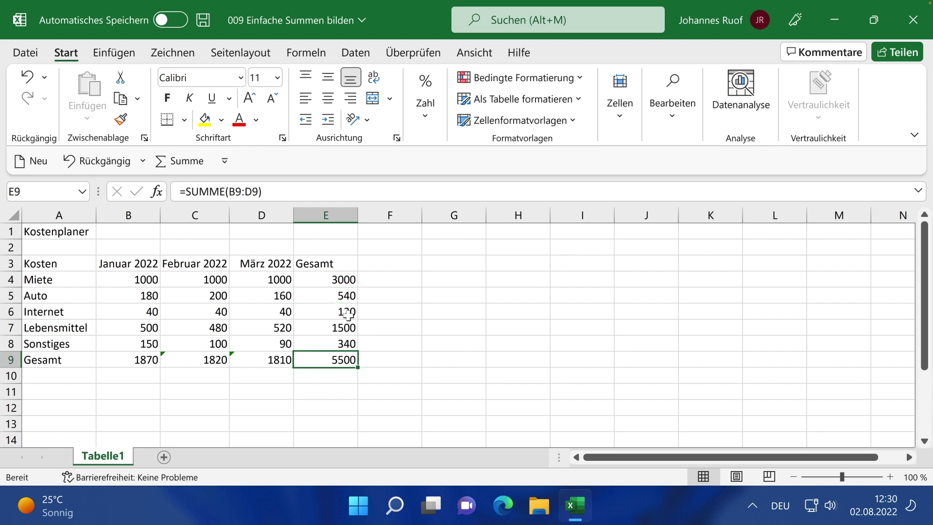
- Verify the summed ranges of the Internet, Gesamt, Sonstiges and Lebensmittel totals
{"action": "double_click", "coordinate": [351, 314]}
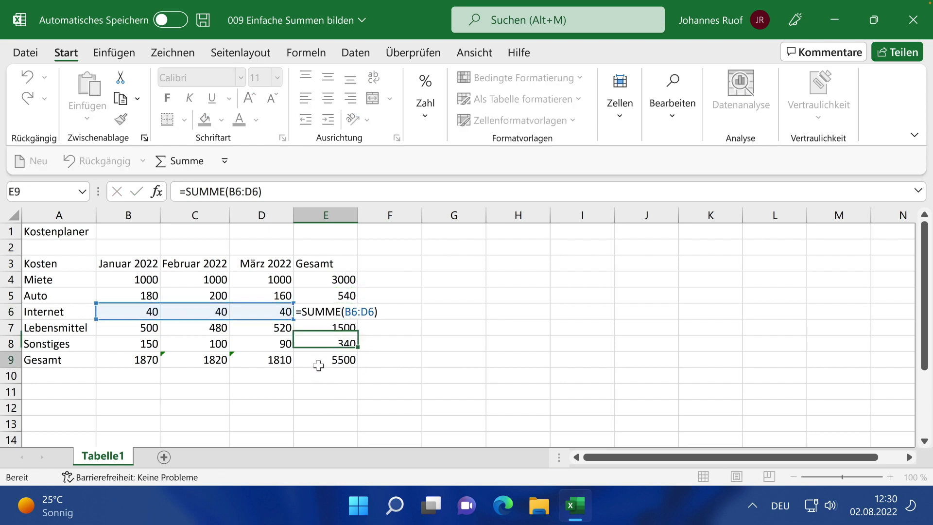
{"action": "double_click", "coordinate": [314, 361]}
{"action": "double_click", "coordinate": [346, 344]}
{"action": "double_click", "coordinate": [346, 328]}
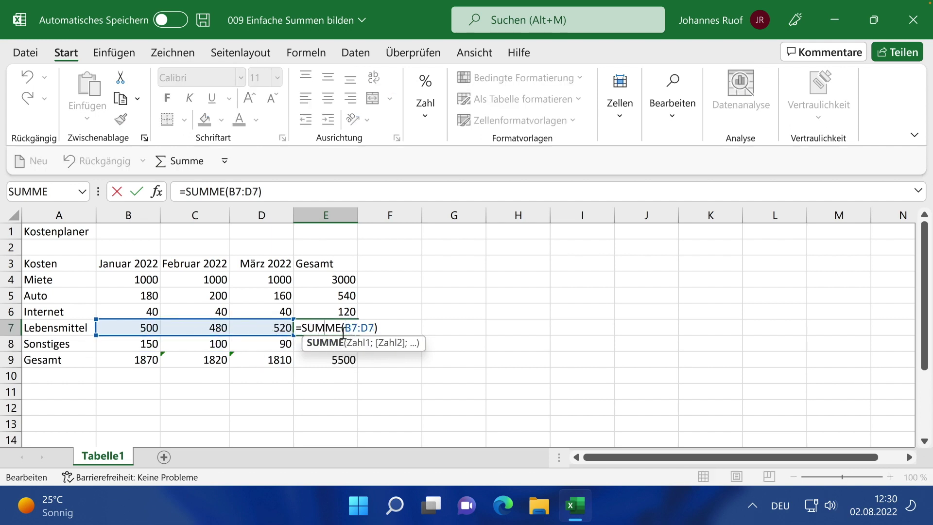
{"action": "key", "text": "Escape"}
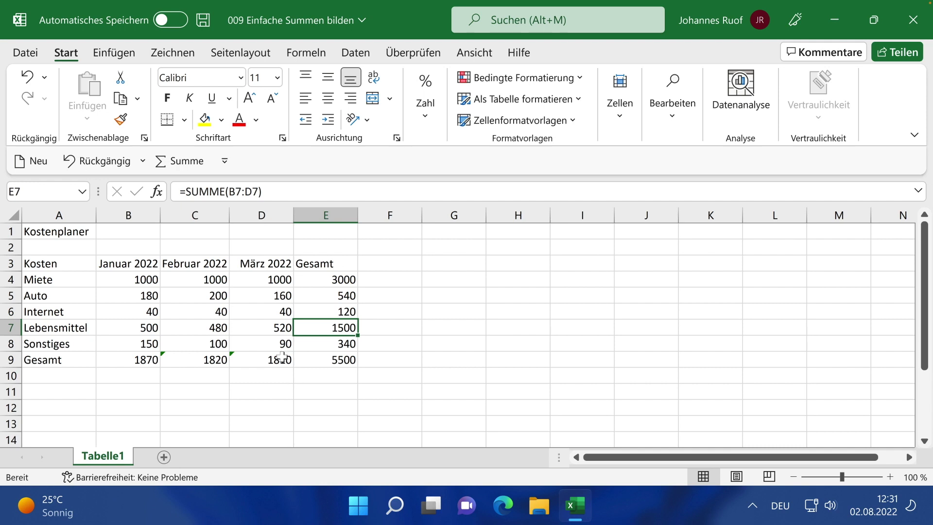
- Label A10 'Prozent' below the Gesamt row
{"action": "left_click", "coordinate": [74, 380]}
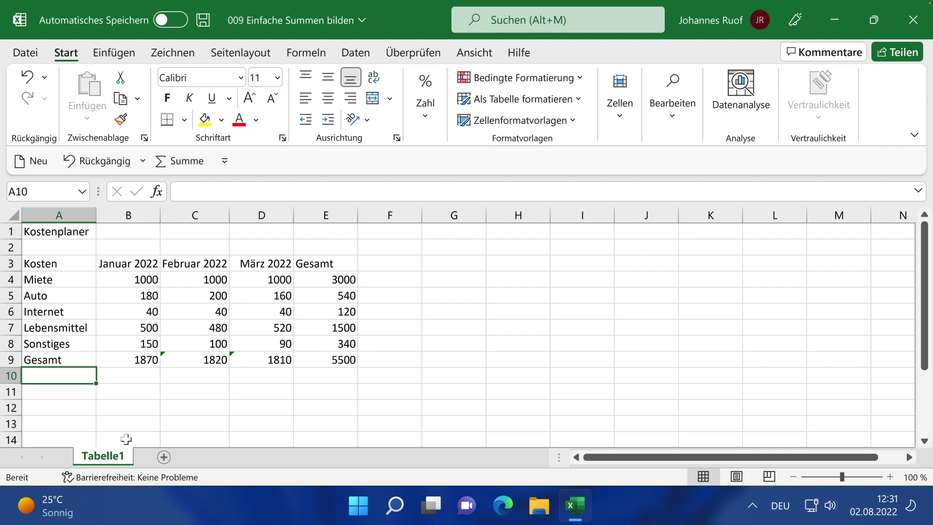
{"action": "type", "text": "Pro"}
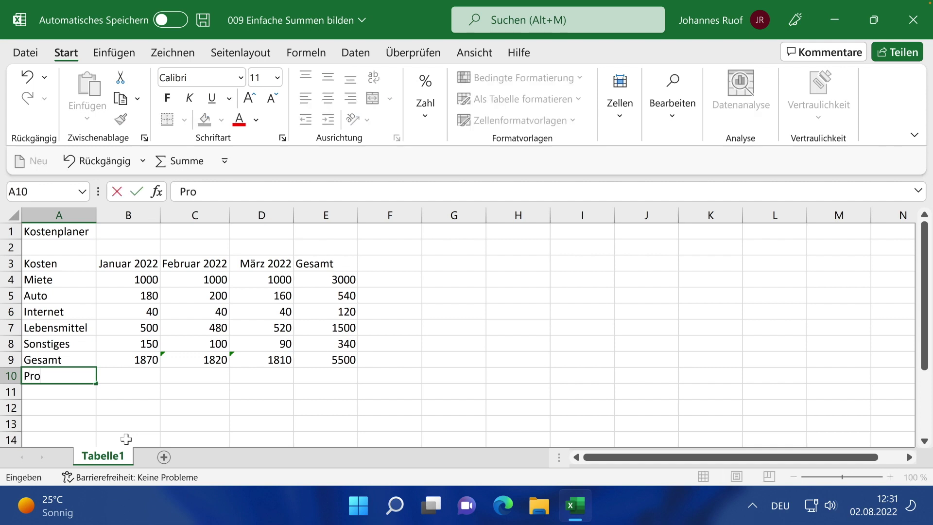
{"action": "type", "text": "zent"}
{"action": "key", "text": "Return"}
- Check the B9 and E9 total formulas, then start a formula with = in B10
{"action": "left_click_drag", "start_coordinate": [127, 377], "coordinate": [257, 379]}
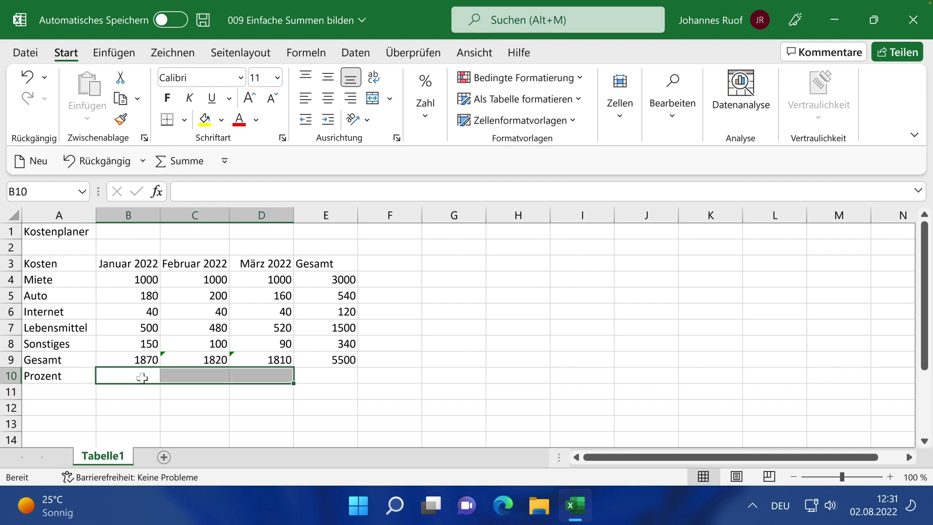
{"action": "left_click", "coordinate": [139, 360]}
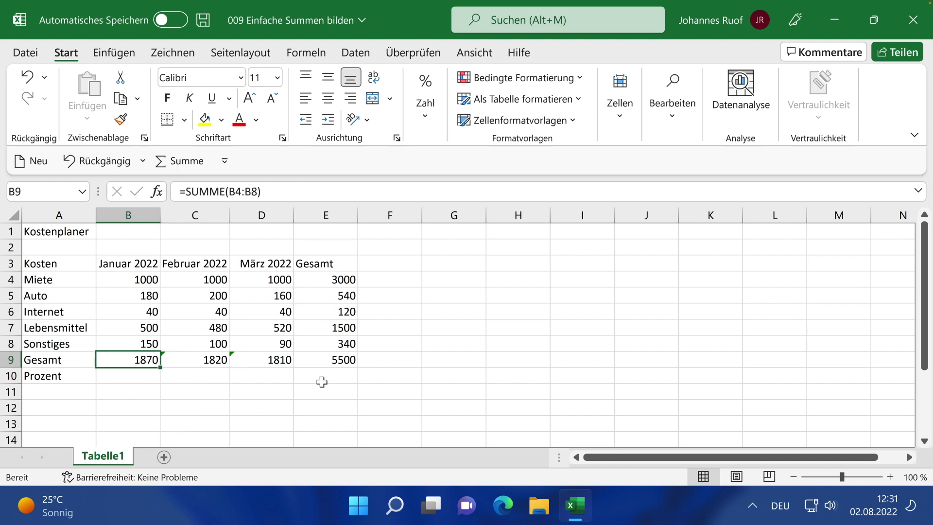
{"action": "left_click", "coordinate": [337, 360]}
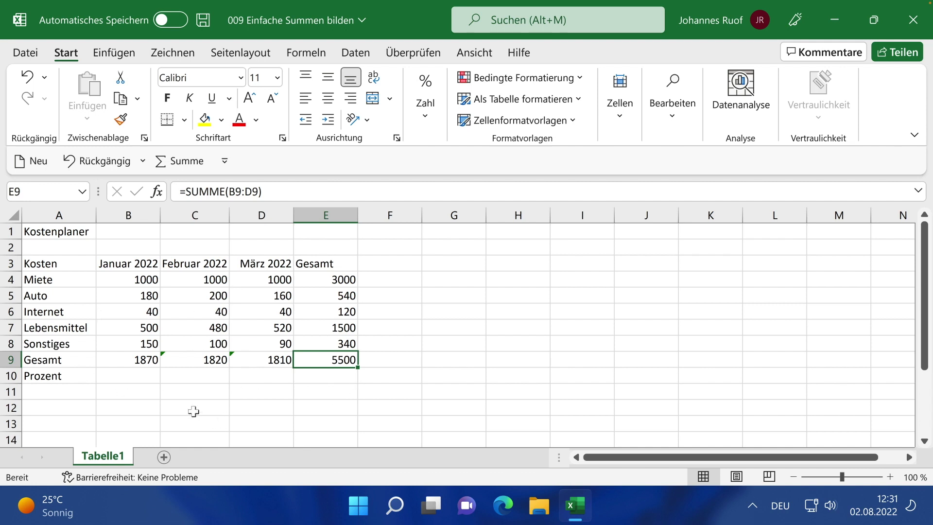
{"action": "left_click", "coordinate": [145, 382]}
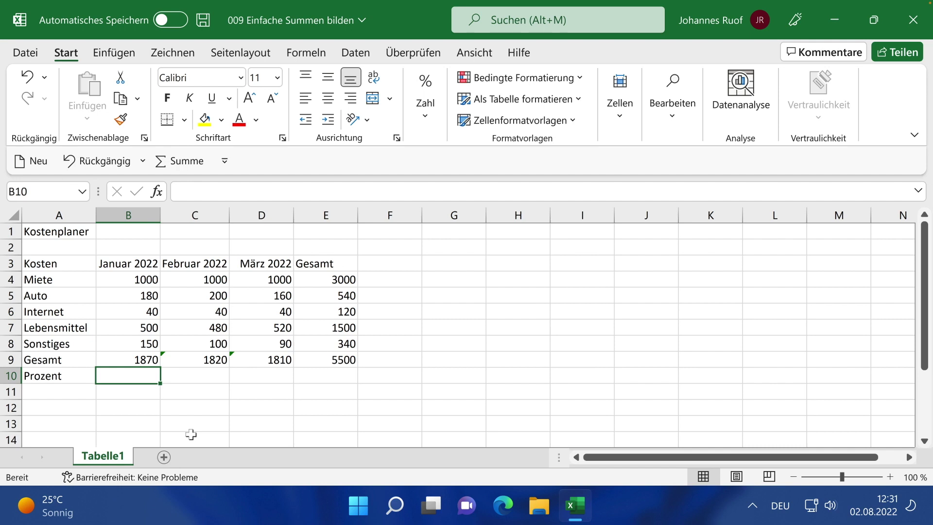
{"action": "type", "text": "="}
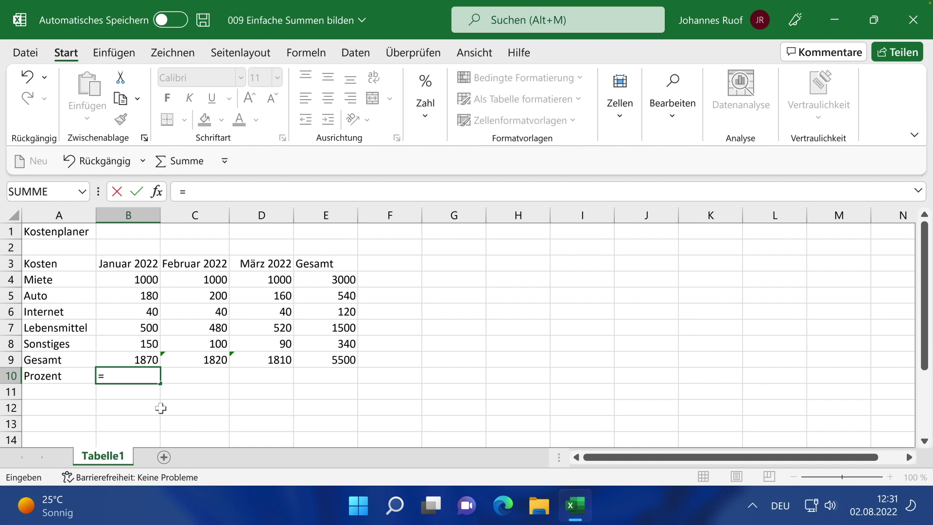
- Complete B10 as =B9/E9*100, showing January's share of the grand total as 34
{"action": "left_click", "coordinate": [129, 359]}
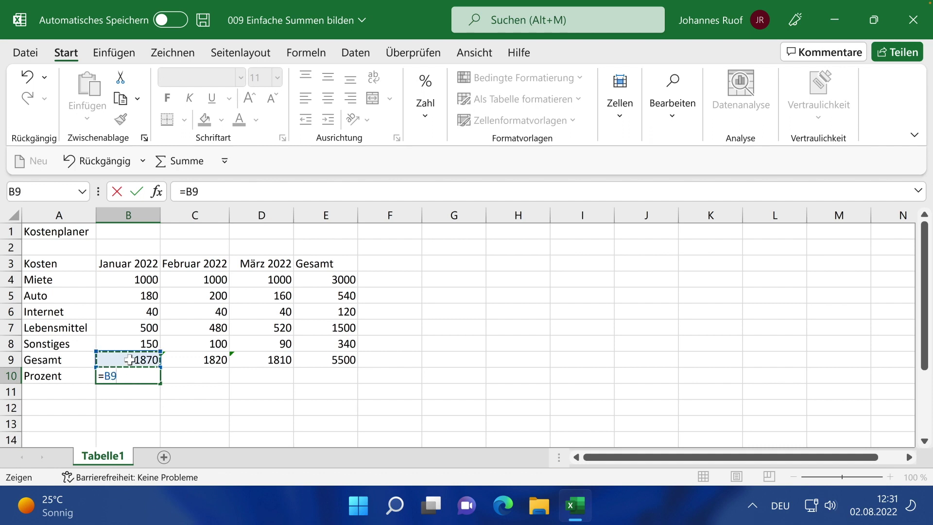
{"action": "type", "text": "/"}
{"action": "left_click", "coordinate": [320, 360]}
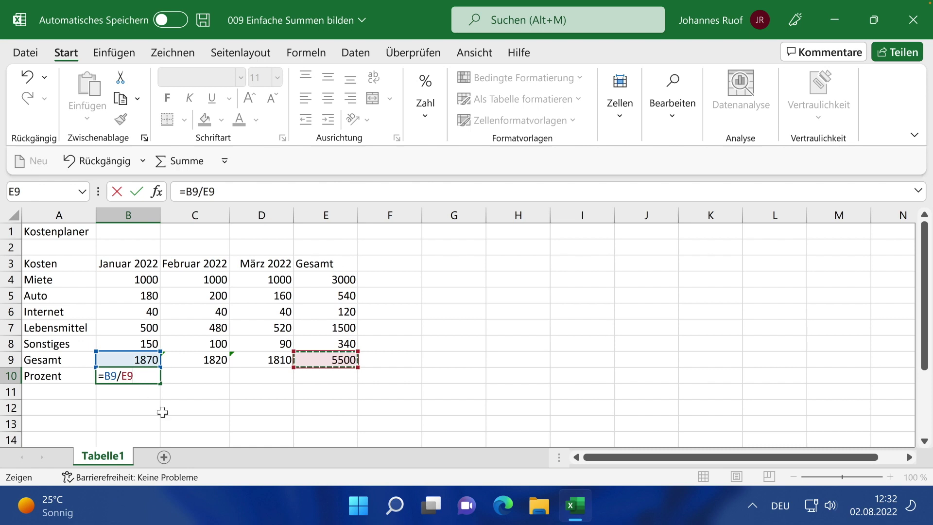
{"action": "type", "text": "*"}
{"action": "type", "text": "100"}
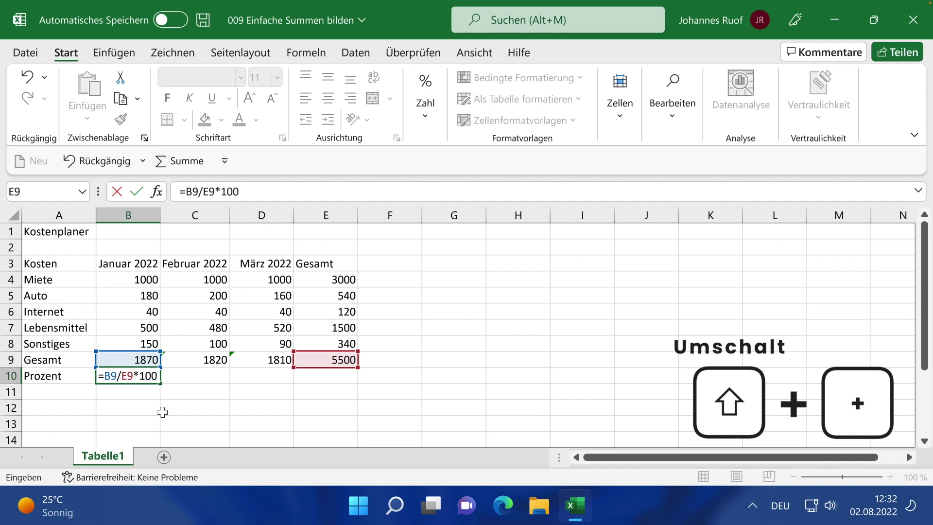
{"action": "key", "text": "Return"}
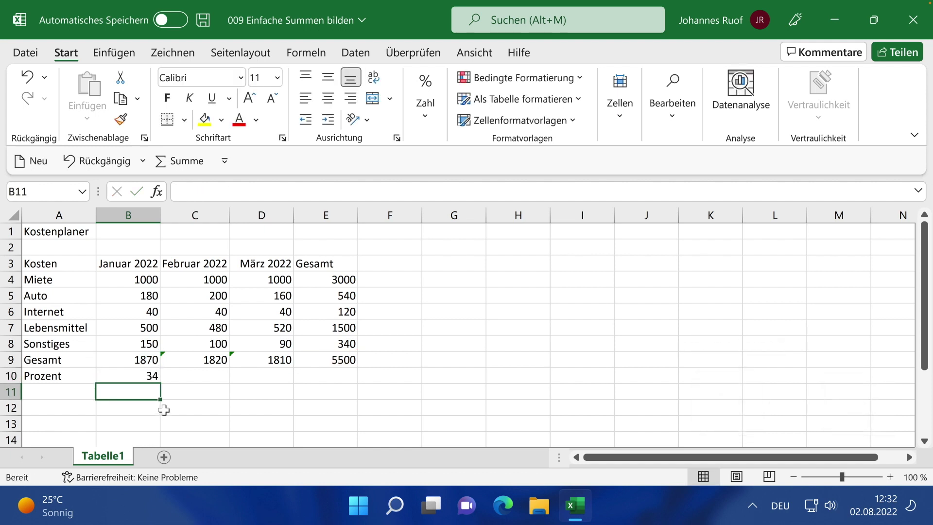
{"action": "left_click", "coordinate": [144, 376]}
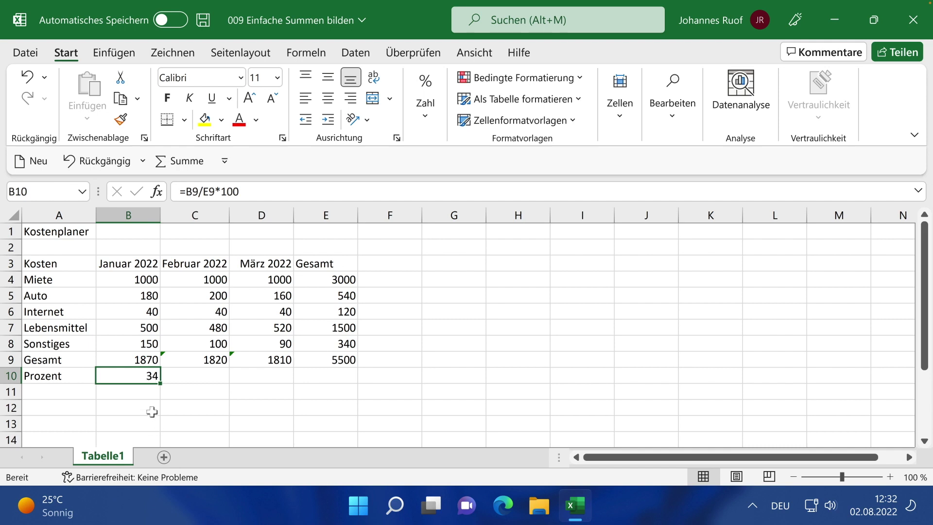
- Paste B10's formula into C10 and inspect the shifted =C9/F9*100 that shows #DIV/0!
{"action": "key", "text": "ctrl+c"}
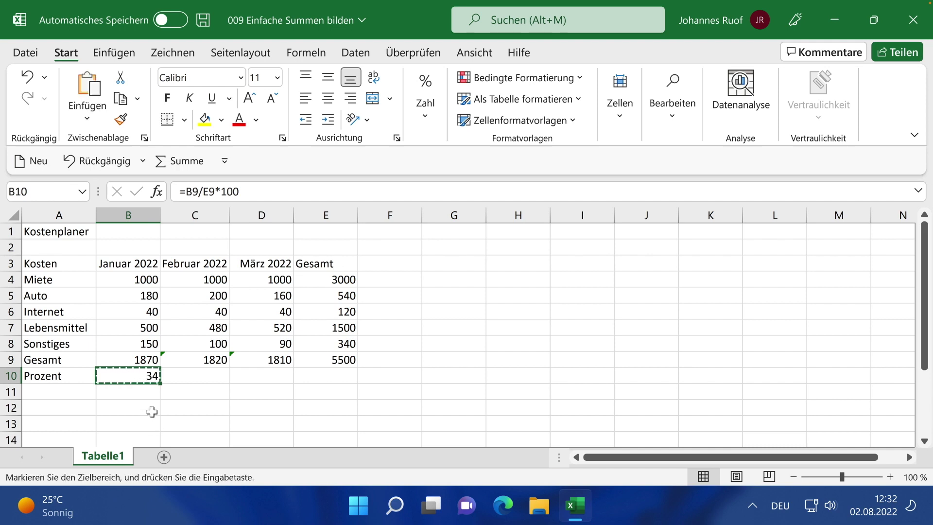
{"action": "left_click", "coordinate": [204, 379]}
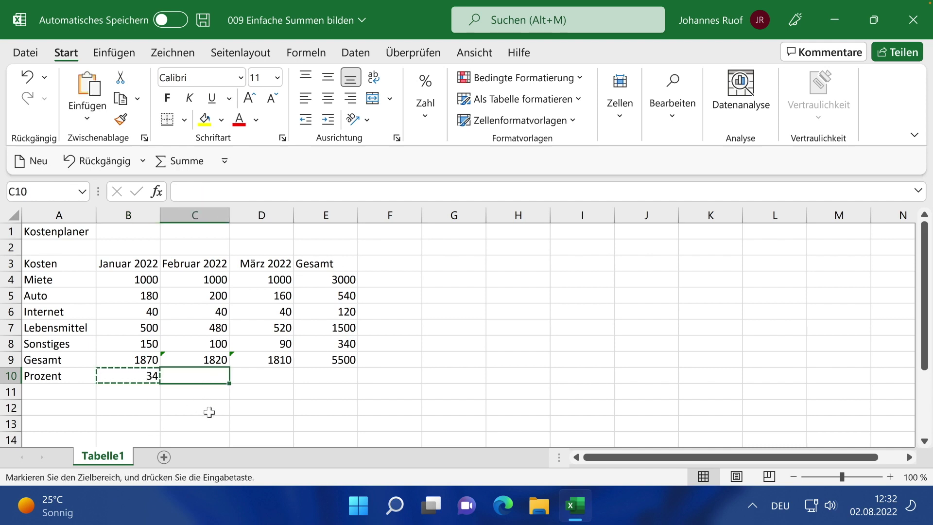
{"action": "key", "text": "ctrl+v"}
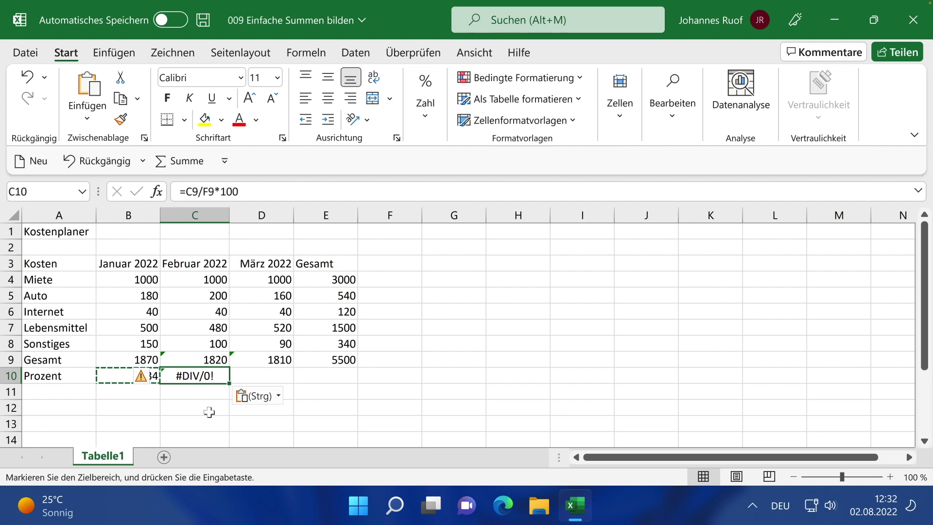
{"action": "key", "text": "Escape"}
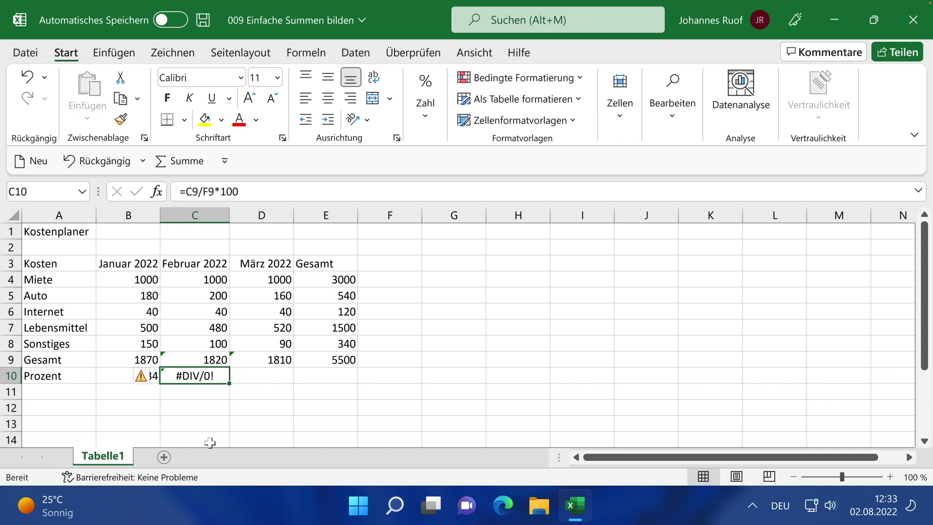
{"action": "double_click", "coordinate": [222, 375]}
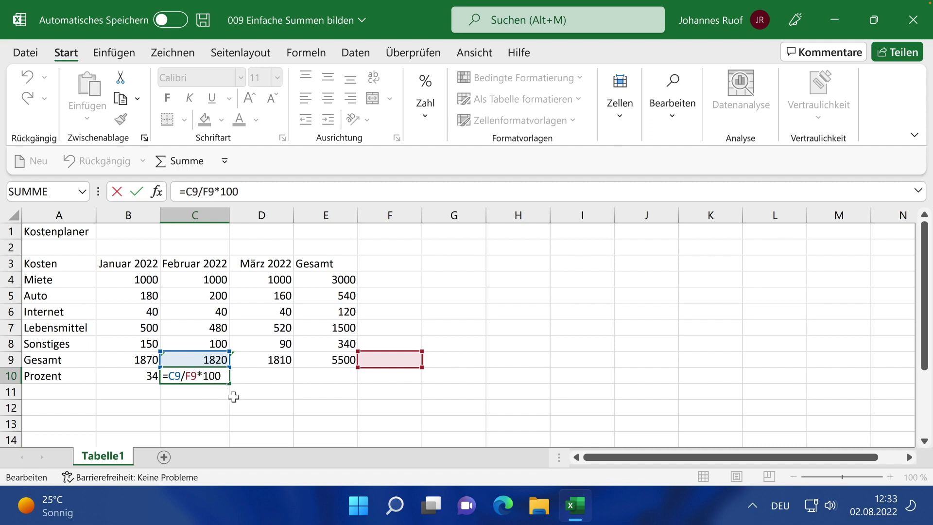
- Compare the B10 and C10 formulas, then paste C10's formula into D10, which also errors
{"action": "key", "text": "ctrl+Return"}
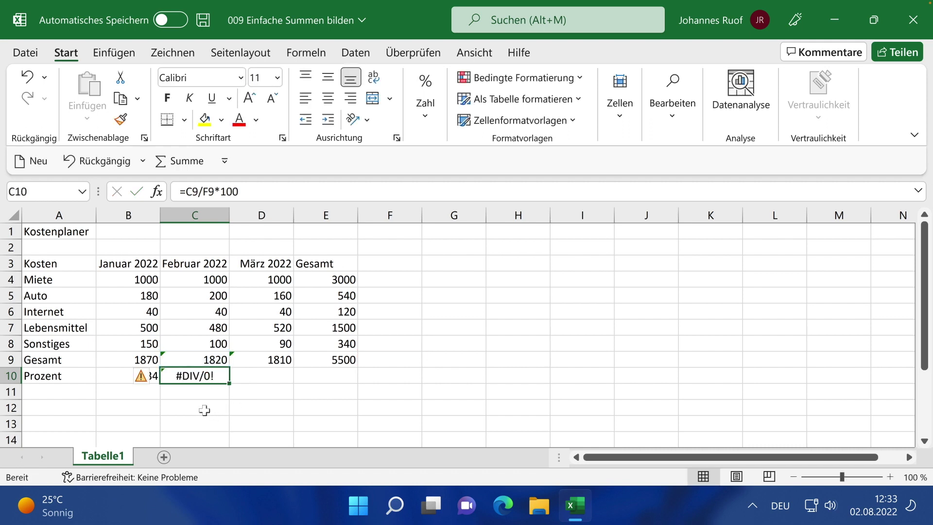
{"action": "double_click", "coordinate": [109, 377]}
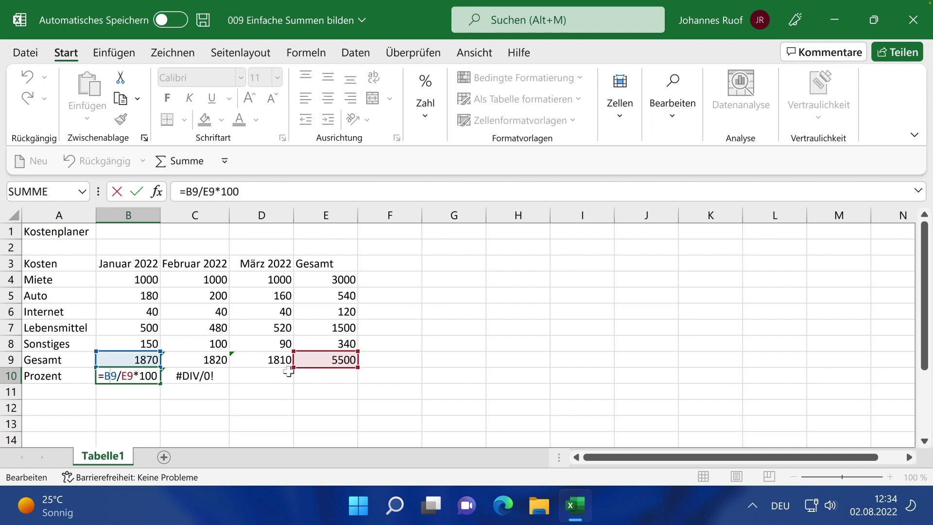
{"action": "double_click", "coordinate": [218, 383]}
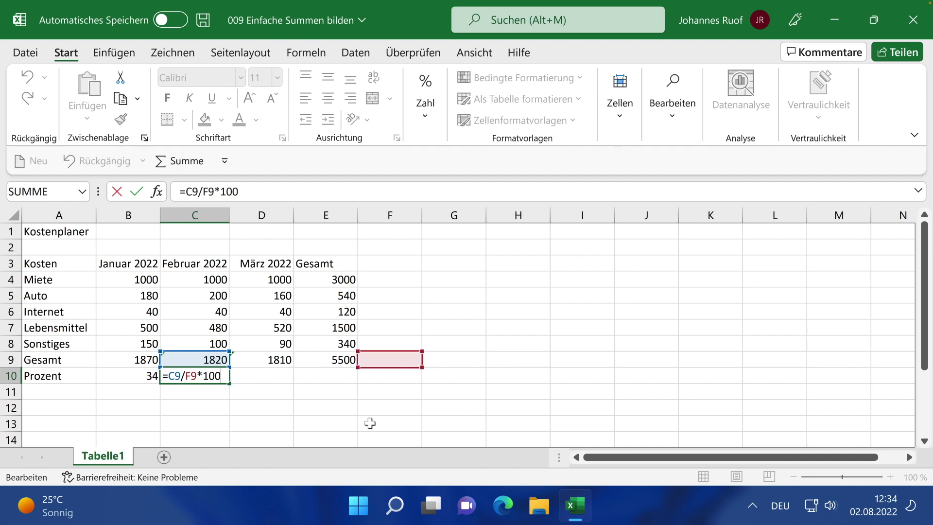
{"action": "key", "text": "ctrl+Return"}
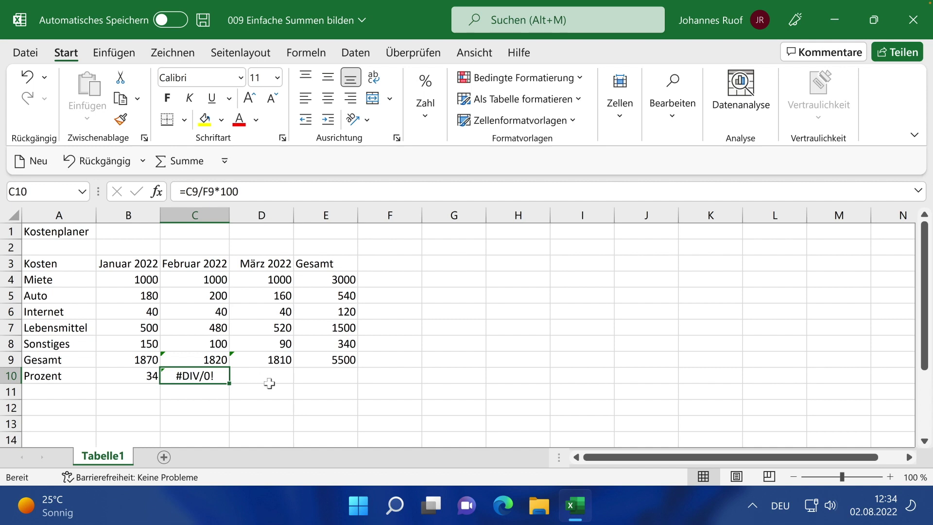
{"action": "key", "text": "ctrl+c"}
{"action": "left_click", "coordinate": [270, 378]}
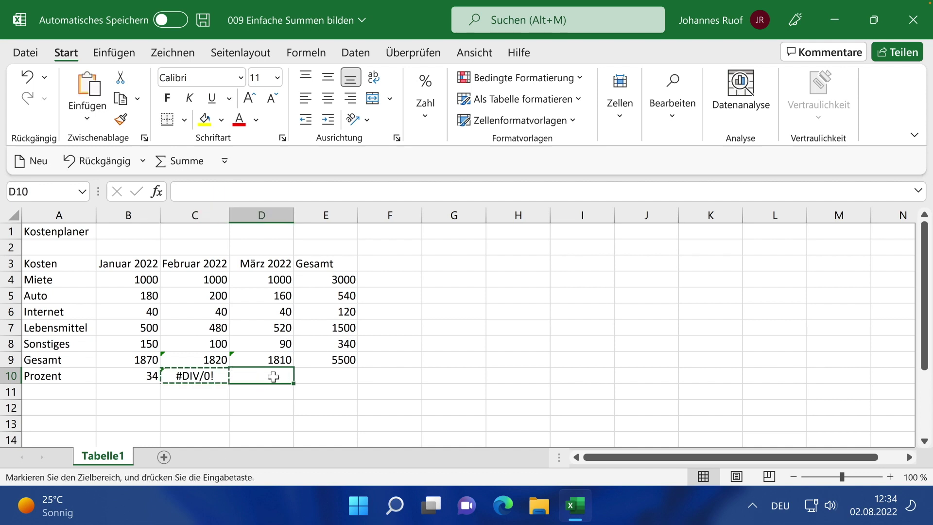
{"action": "key", "text": "ctrl+v"}
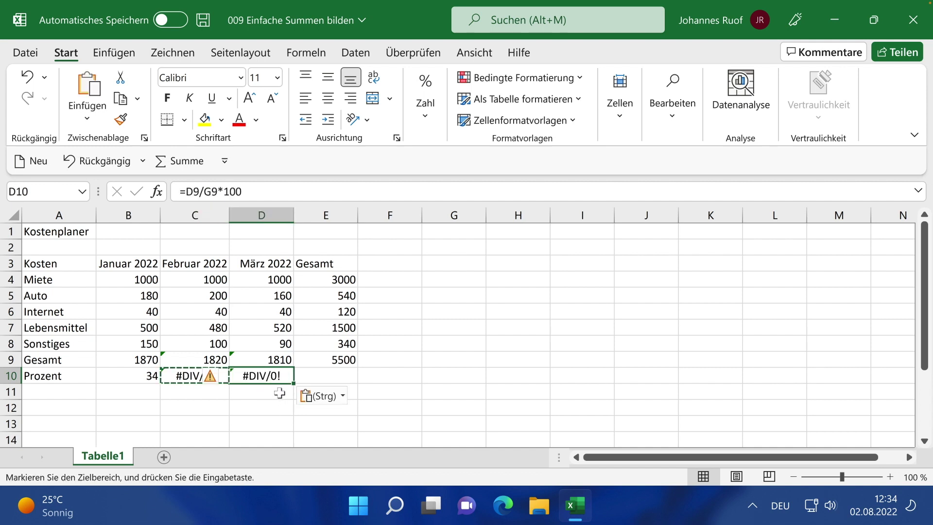
{"action": "double_click", "coordinate": [284, 377]}
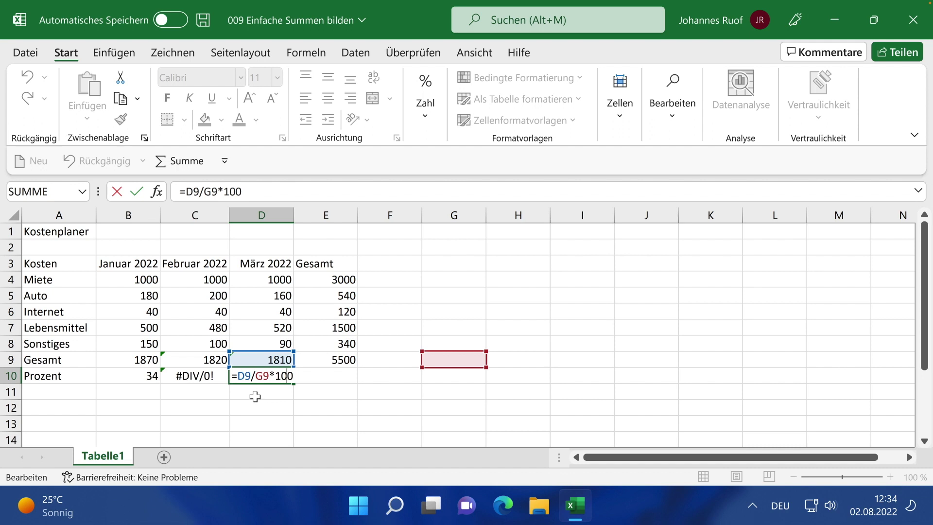
{"action": "key", "text": "ctrl+Return"}
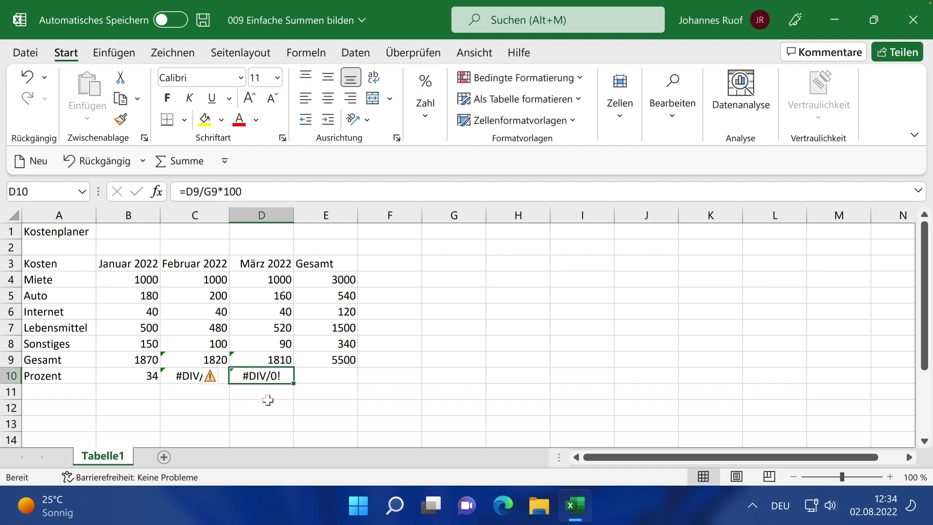
- Clear the #DIV/0! results from D10 and C10
{"action": "key", "text": "Delete"}
{"action": "left_click", "coordinate": [192, 378]}
{"action": "key", "text": "Delete"}
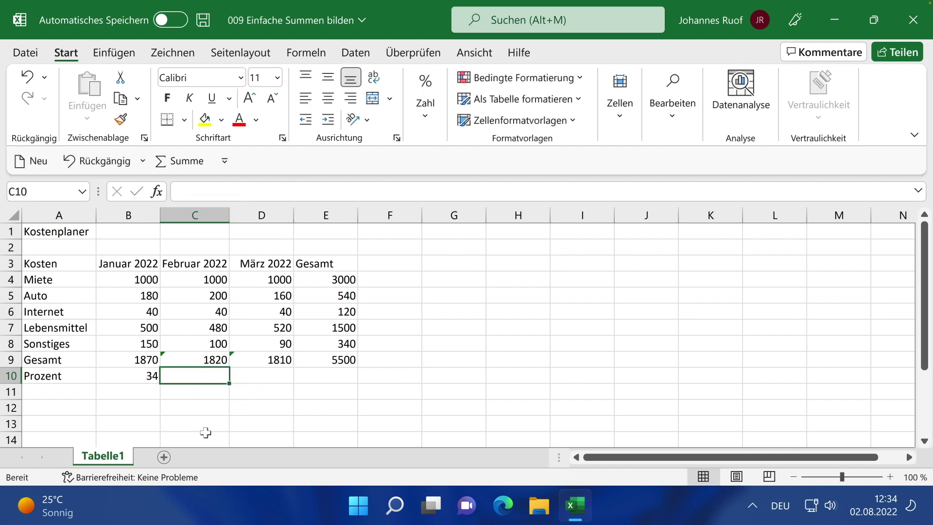
- Add a $ before E in B10's divisor so the formula reads =B9/$E9*100
{"action": "double_click", "coordinate": [137, 376]}
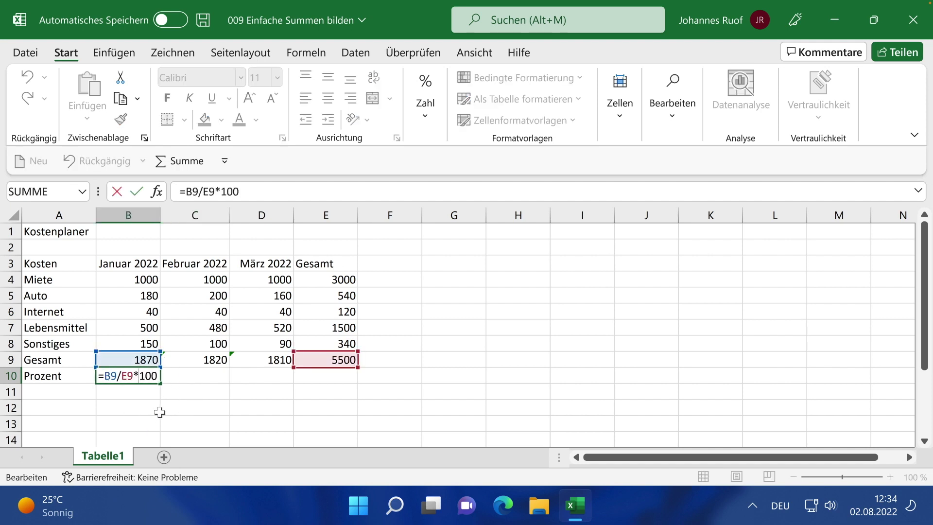
{"action": "left_click", "coordinate": [111, 377]}
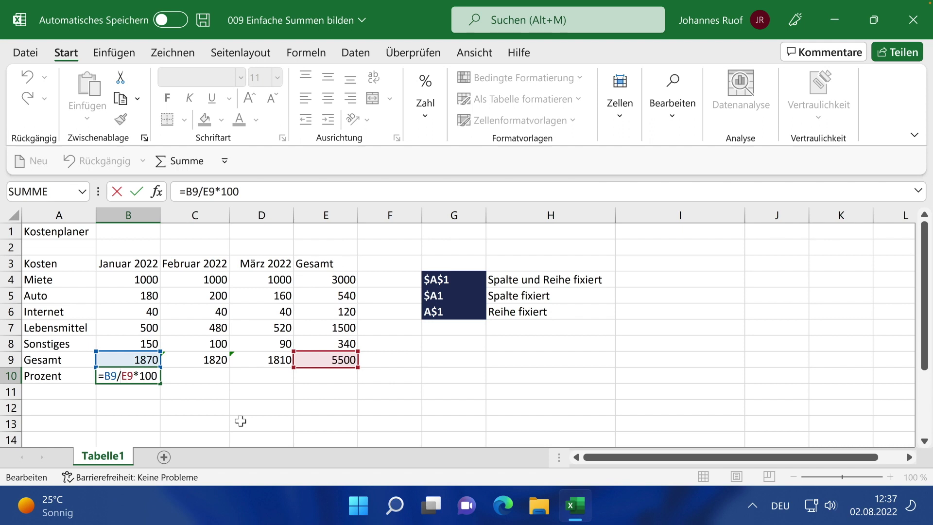
{"action": "type", "text": "$"}
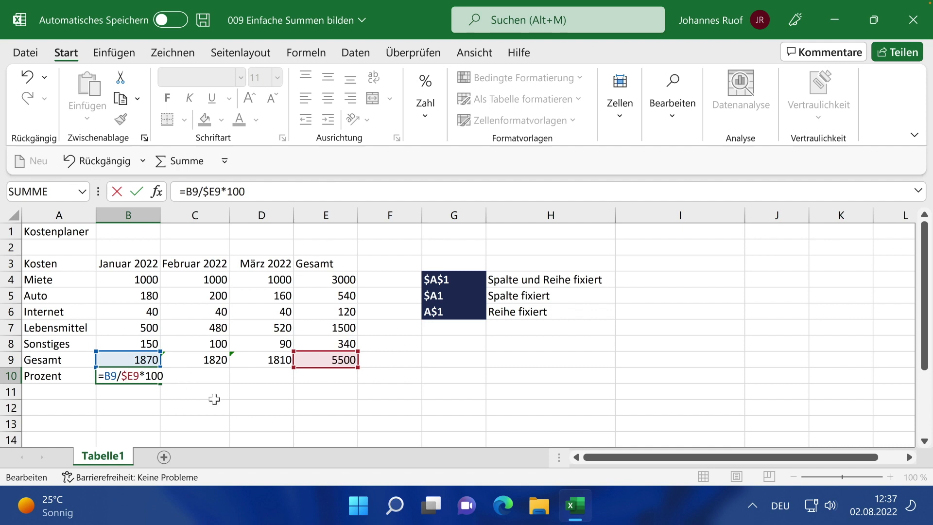
{"action": "key", "text": "Return"}
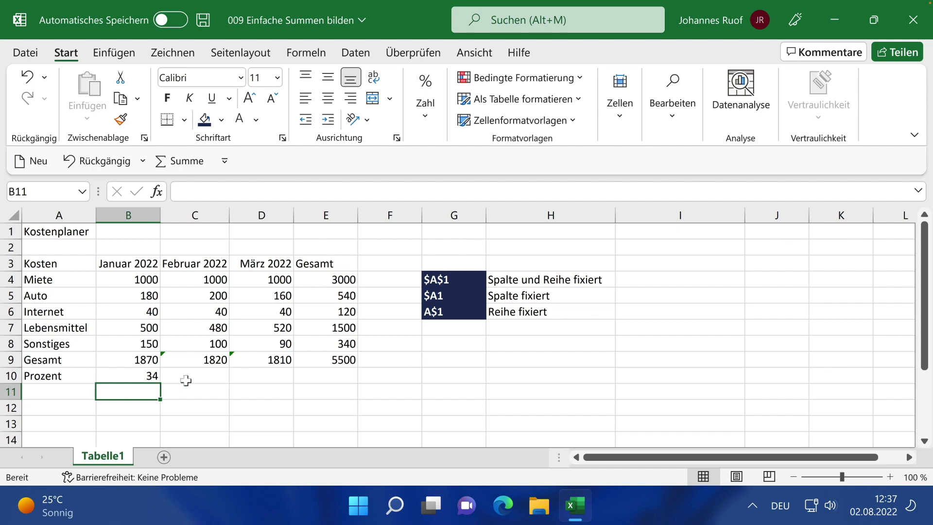
- Copy B10's fixed formula into C10 and D10, showing 33,0909091 and 32,9090909
{"action": "left_click", "coordinate": [132, 376]}
{"action": "key", "text": "ctrl+c"}
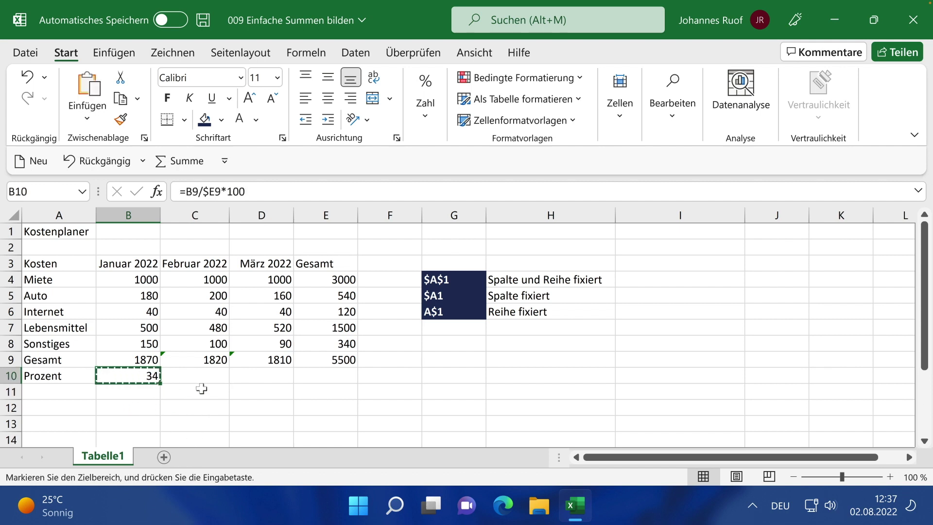
{"action": "left_click", "coordinate": [200, 377]}
{"action": "key", "text": "ctrl+v"}
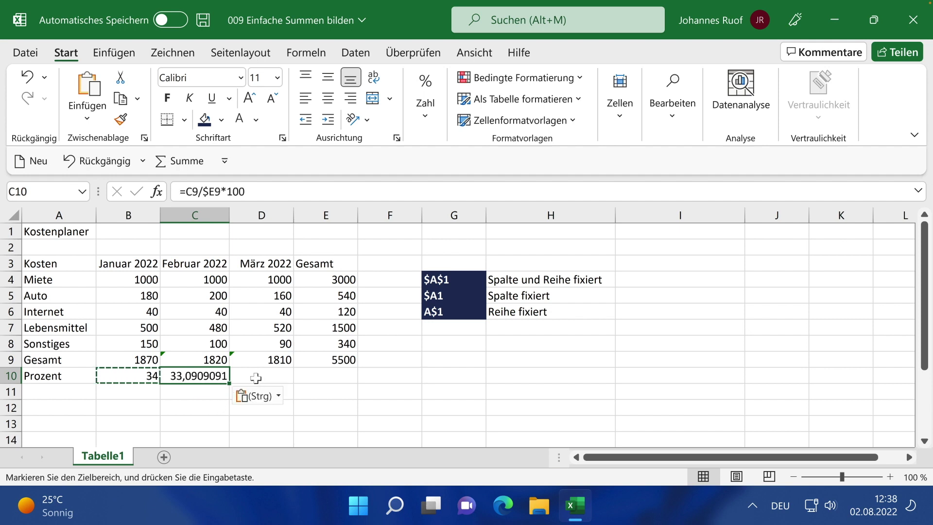
{"action": "left_click", "coordinate": [255, 378]}
{"action": "key", "text": "ctrl+v"}
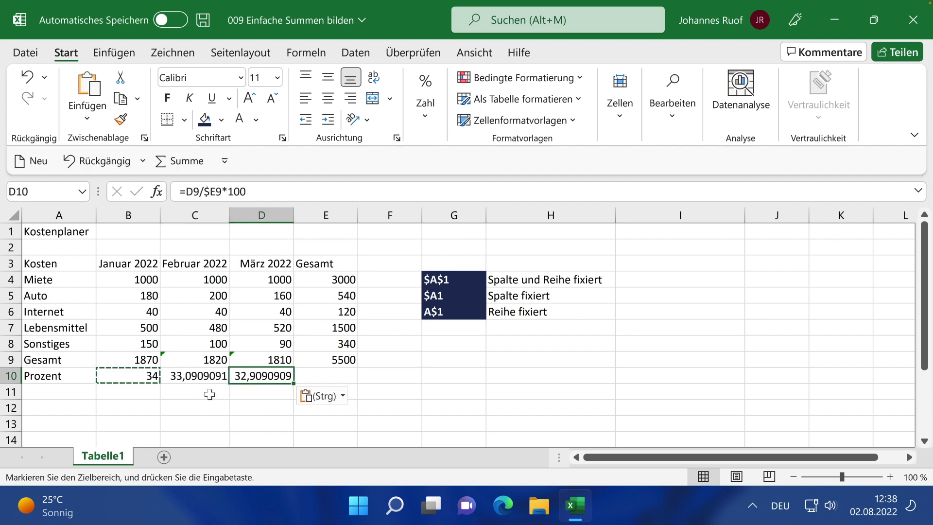
{"action": "key", "text": "Escape"}
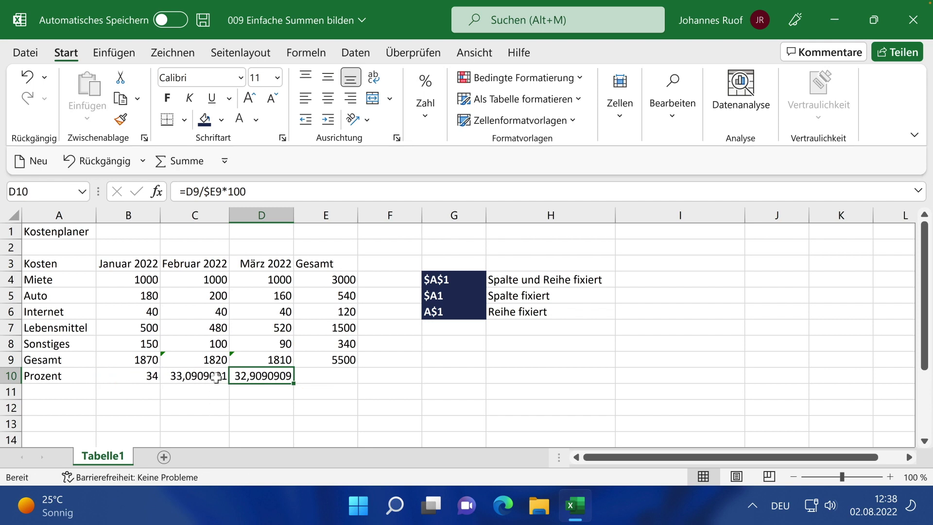
{"action": "double_click", "coordinate": [215, 379]}
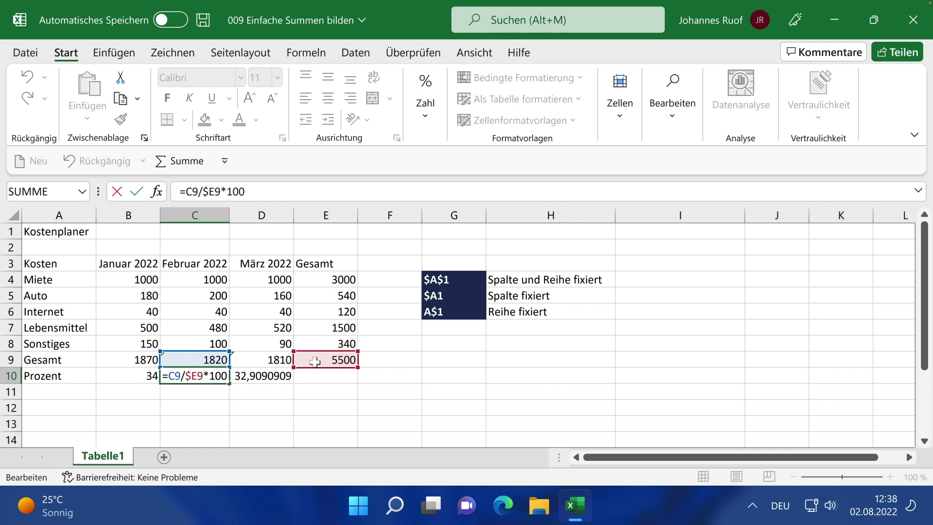
{"action": "key", "text": "ctrl+Return"}
{"action": "left_click", "coordinate": [286, 376]}
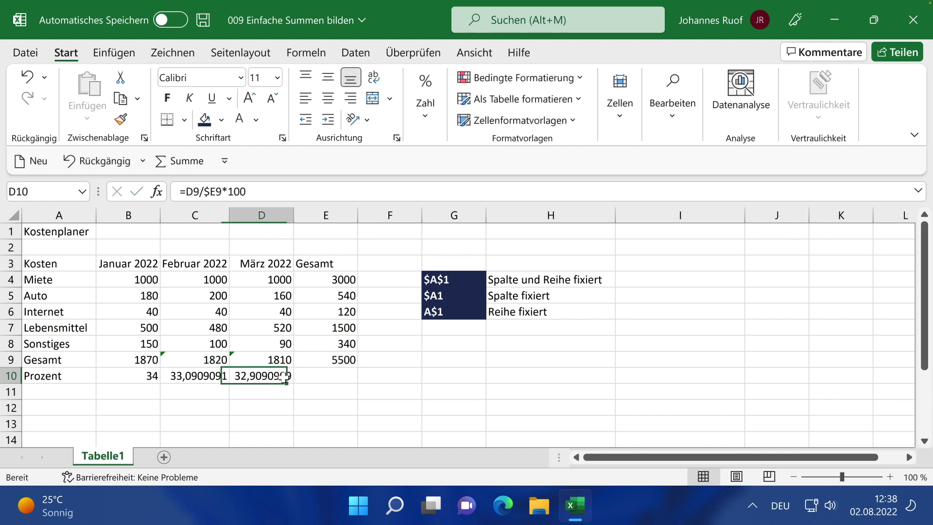
{"action": "key", "text": "F2"}
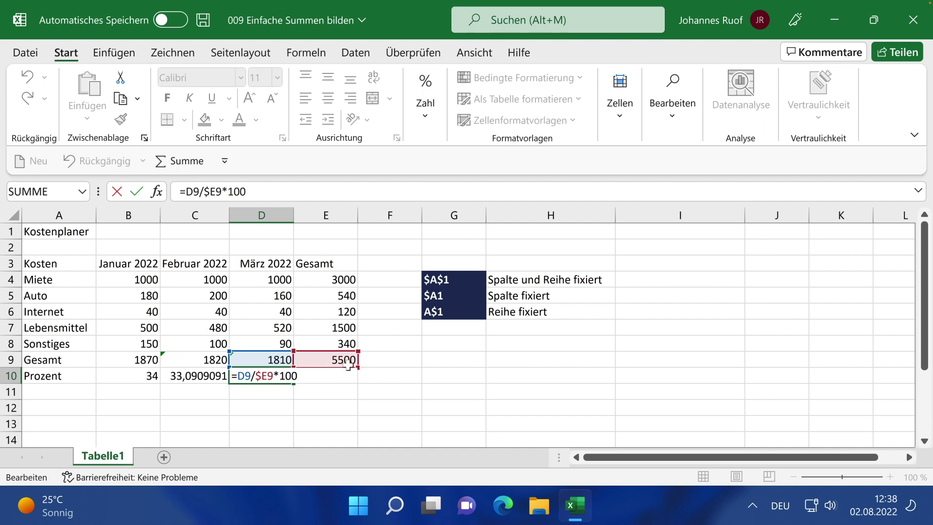
{"action": "key", "text": "ctrl+Return"}
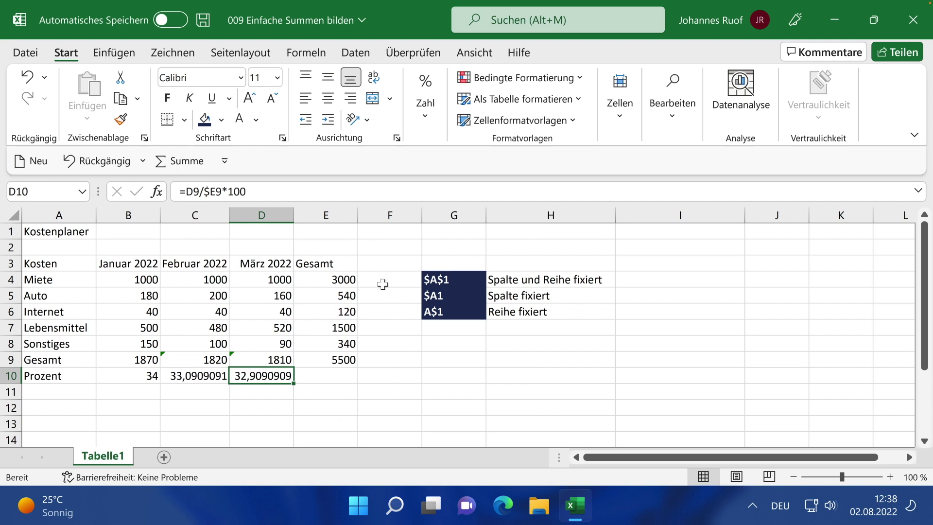
{"action": "left_click_drag", "start_coordinate": [383, 284], "coordinate": [381, 357]}
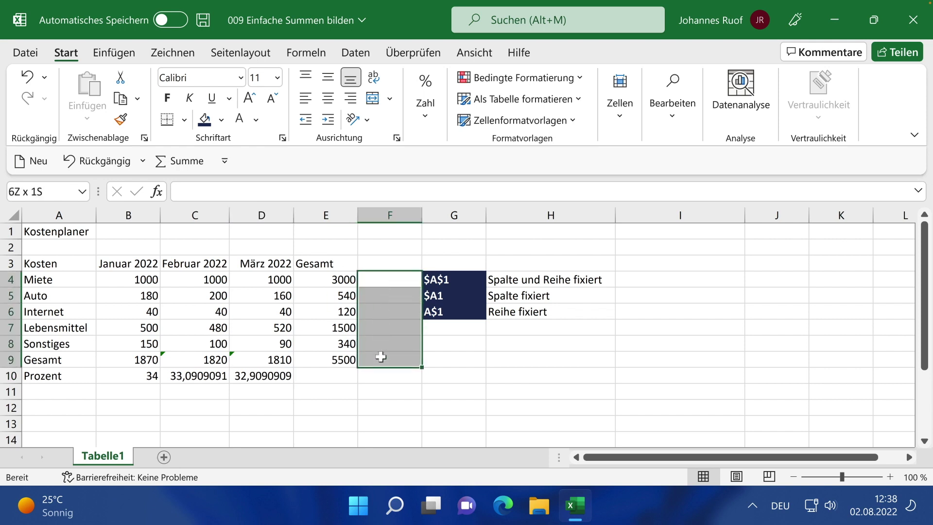
{"action": "left_click", "coordinate": [375, 282]}
- Enter the heading 'Prozent' in F3
{"action": "left_click", "coordinate": [377, 269]}
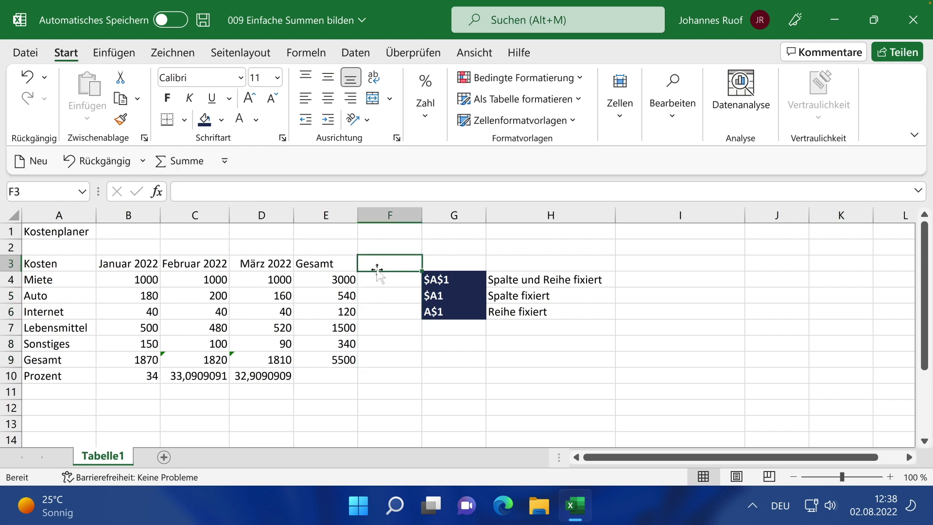
{"action": "type", "text": "Prozent"}
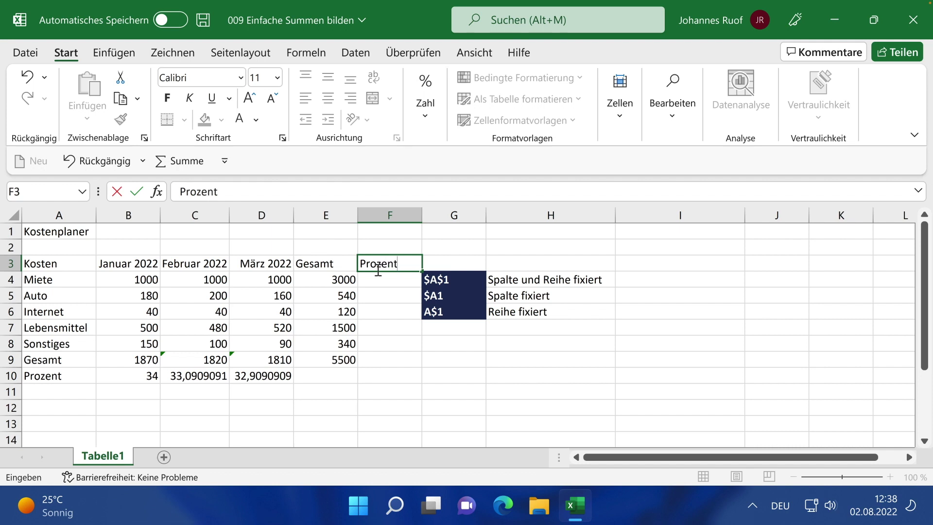
{"action": "key", "text": "Return"}
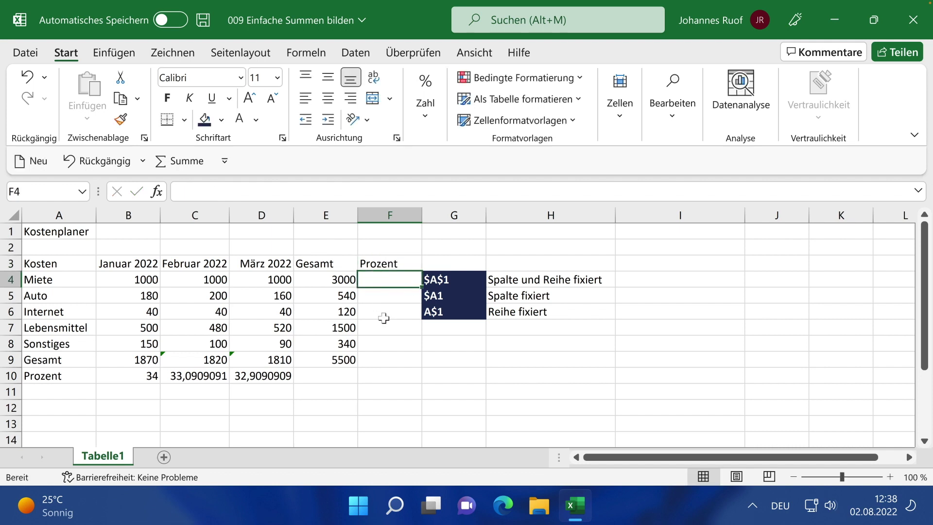
- Enter =E4/E$9*100 in F4, showing Miete's share as 54,5454545
{"action": "left_click", "coordinate": [346, 283]}
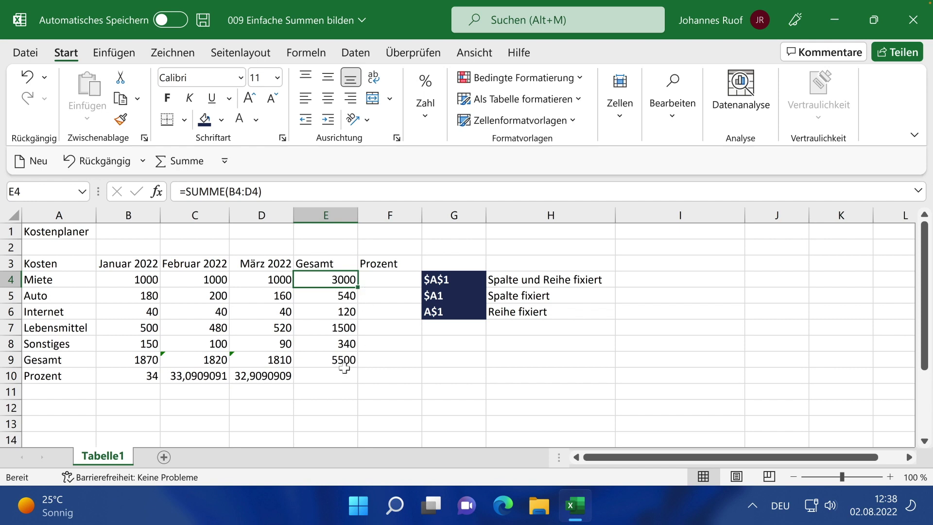
{"action": "left_click", "coordinate": [382, 278]}
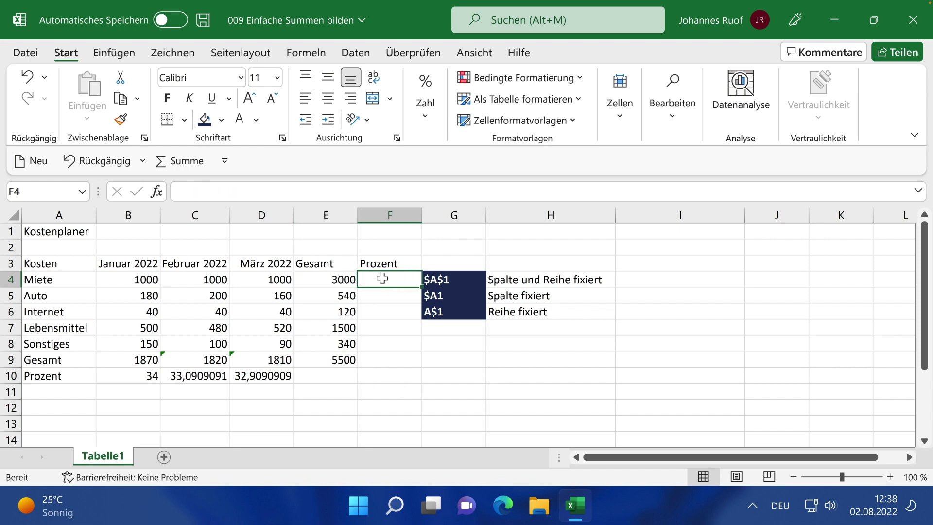
{"action": "type", "text": "="}
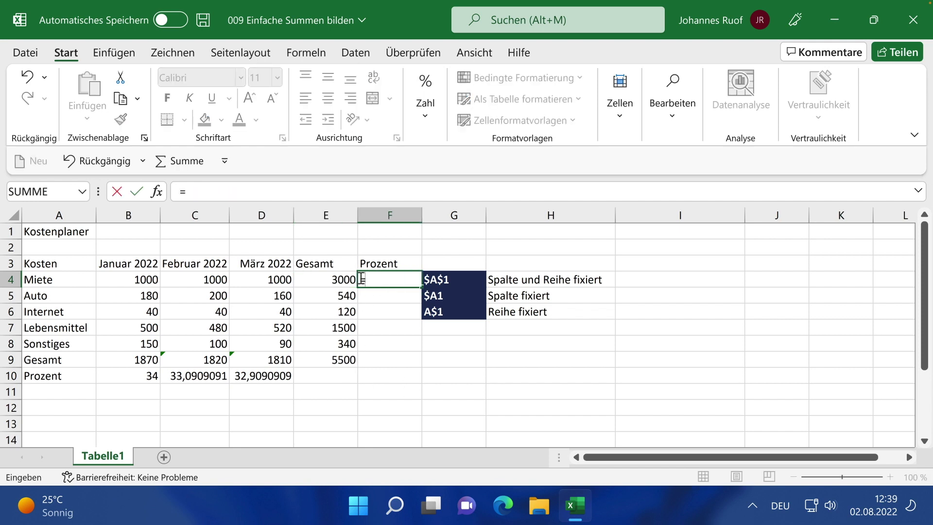
{"action": "left_click", "coordinate": [343, 279]}
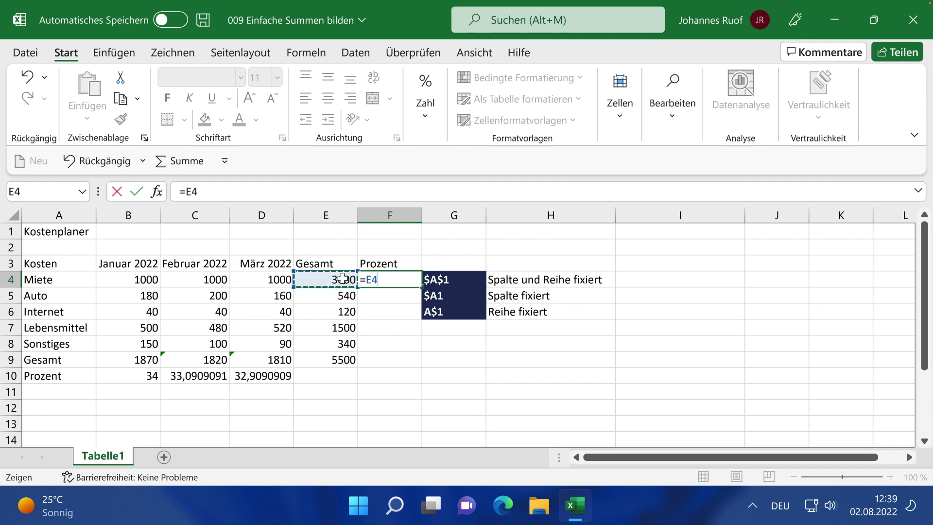
{"action": "type", "text": "/"}
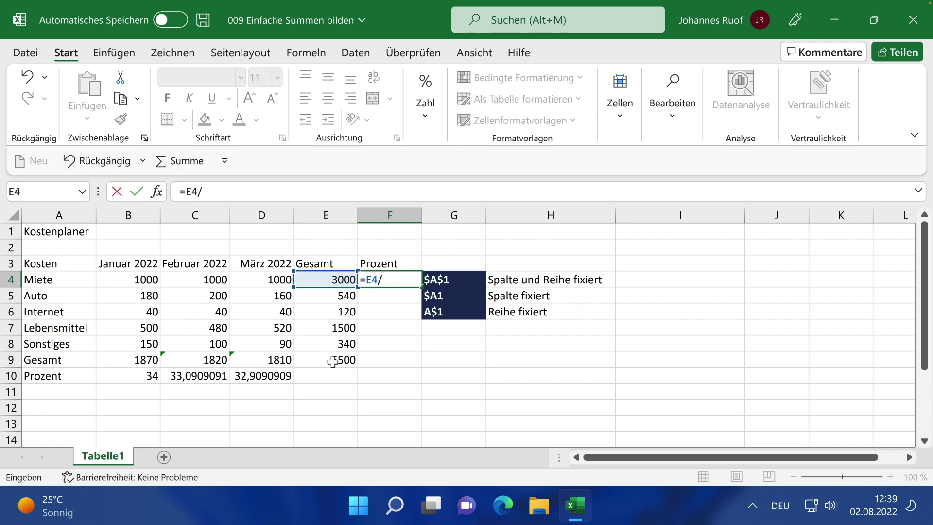
{"action": "left_click", "coordinate": [333, 360]}
{"action": "type", "text": "*"}
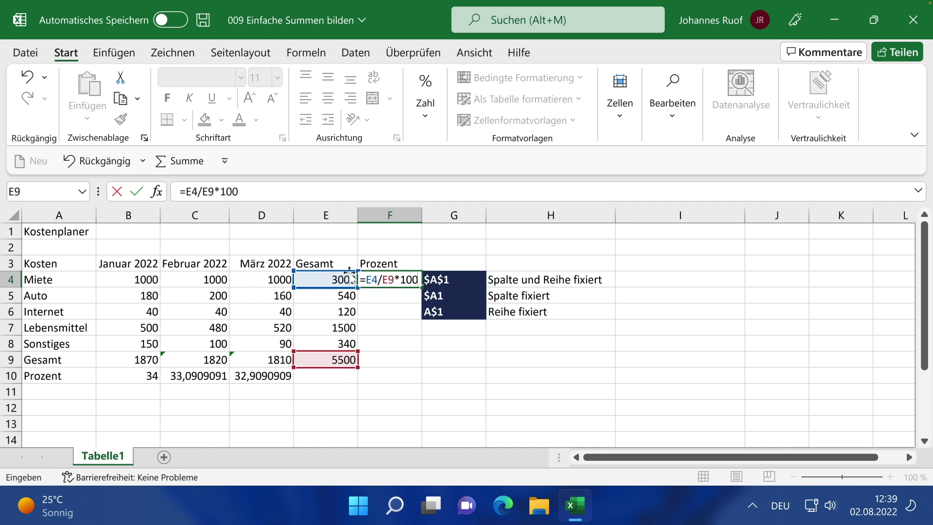
{"action": "left_click", "coordinate": [386, 282]}
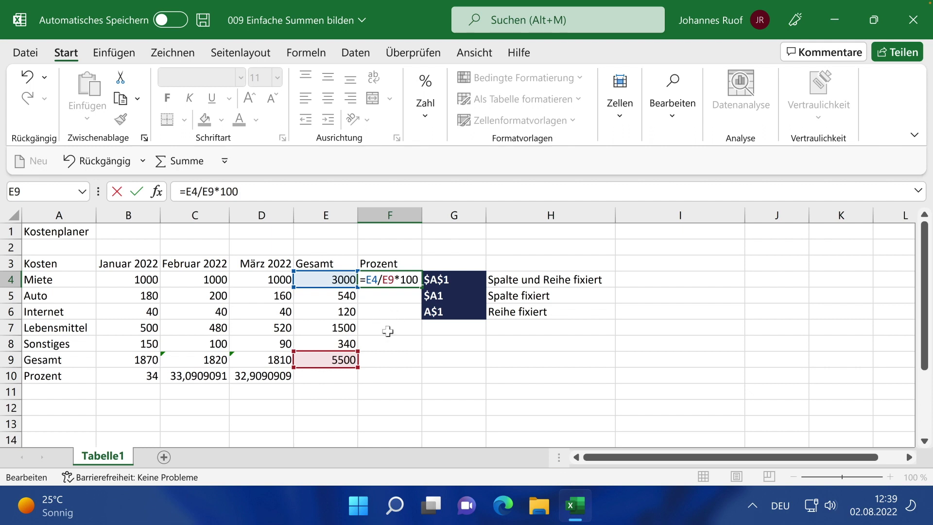
{"action": "type", "text": "$"}
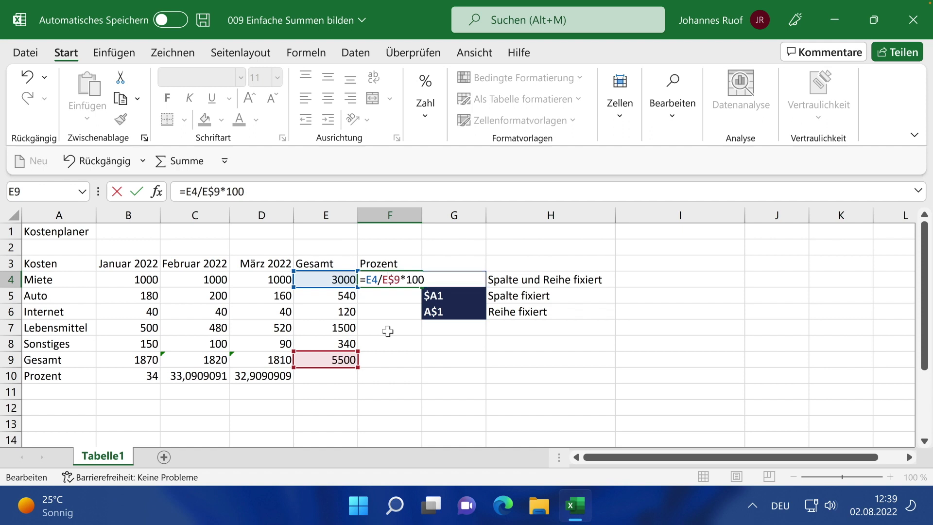
{"action": "key", "text": "Return"}
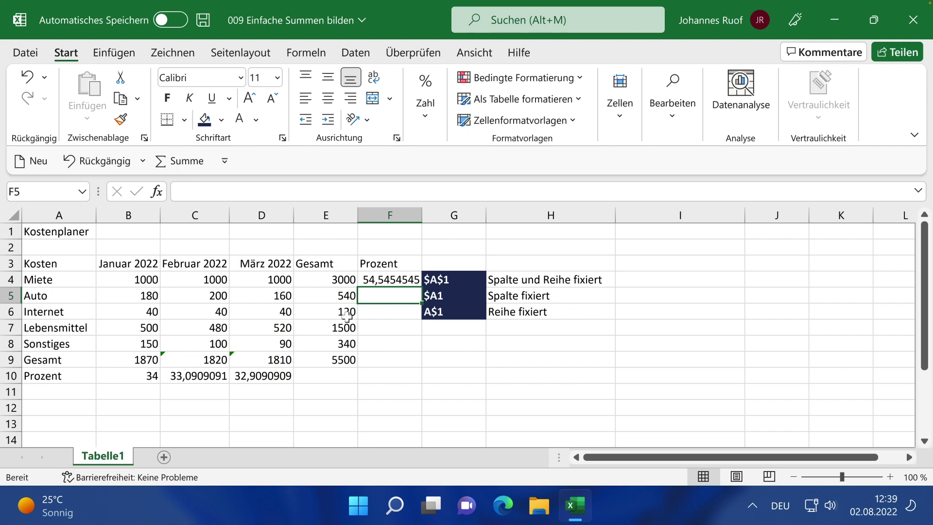
- Copy the F4 share formula into F5 through F8 for Auto to Sonstiges
{"action": "left_click", "coordinate": [389, 283]}
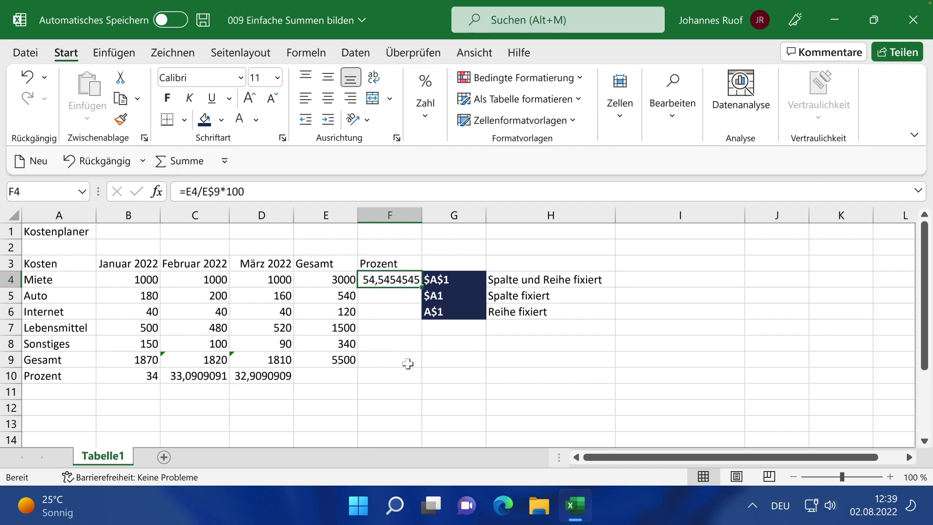
{"action": "key", "text": "ctrl+c"}
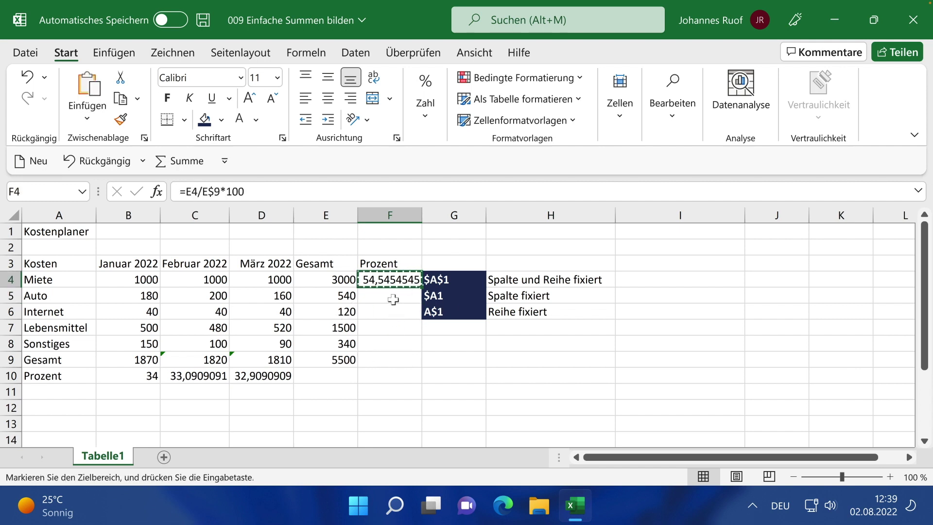
{"action": "left_click", "coordinate": [392, 296]}
{"action": "key", "text": "ctrl+v"}
{"action": "left_click", "coordinate": [389, 313]}
{"action": "key", "text": "ctrl+v"}
{"action": "left_click", "coordinate": [388, 328]}
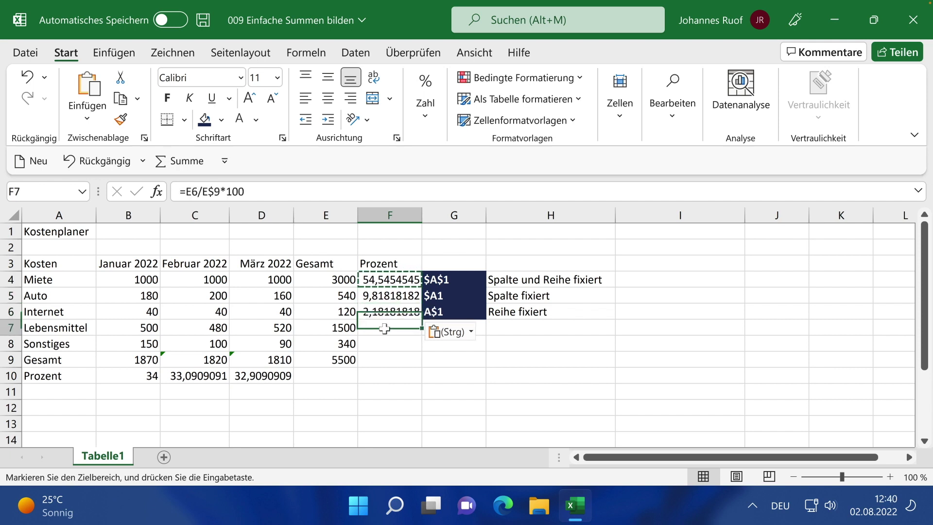
{"action": "key", "text": "ctrl+v"}
{"action": "left_click", "coordinate": [385, 342]}
{"action": "key", "text": "ctrl+v"}
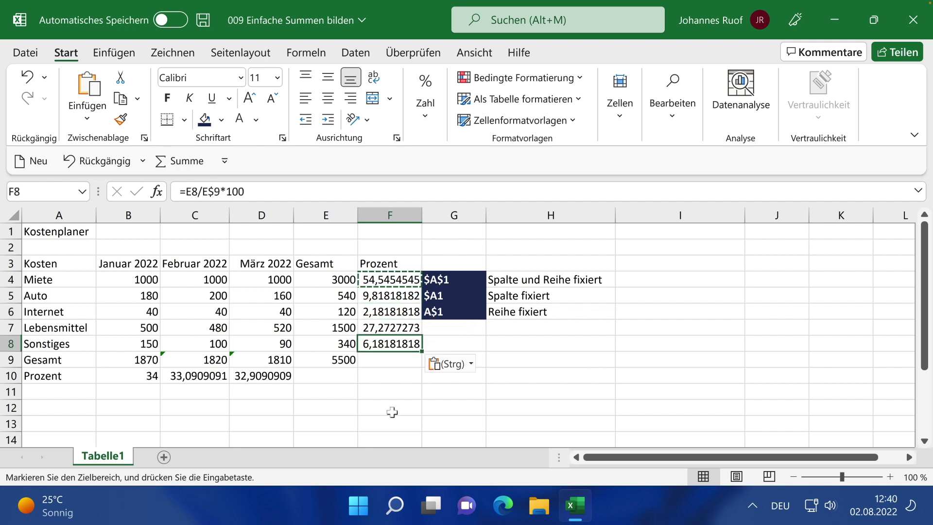
{"action": "key", "text": "Escape"}
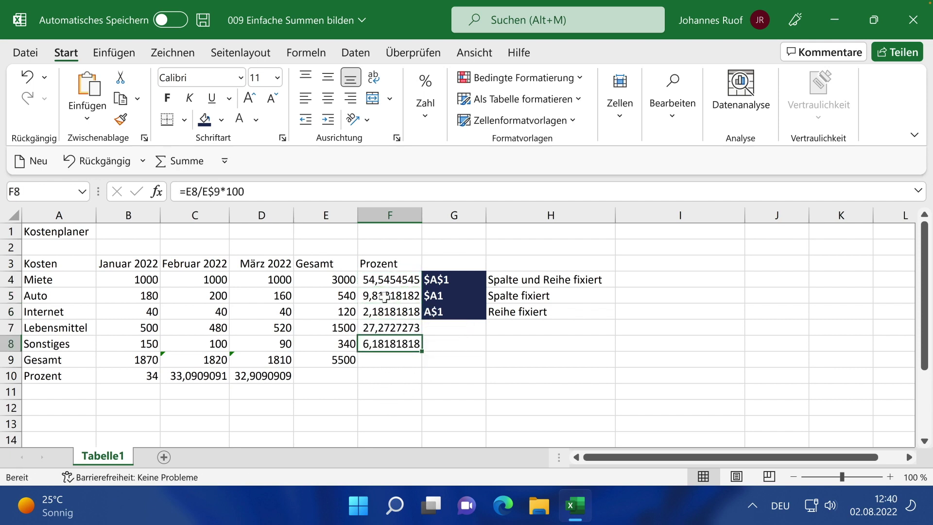
- Change F5's reference from E$9 to the fully absolute $E$9
{"action": "double_click", "coordinate": [385, 296]}
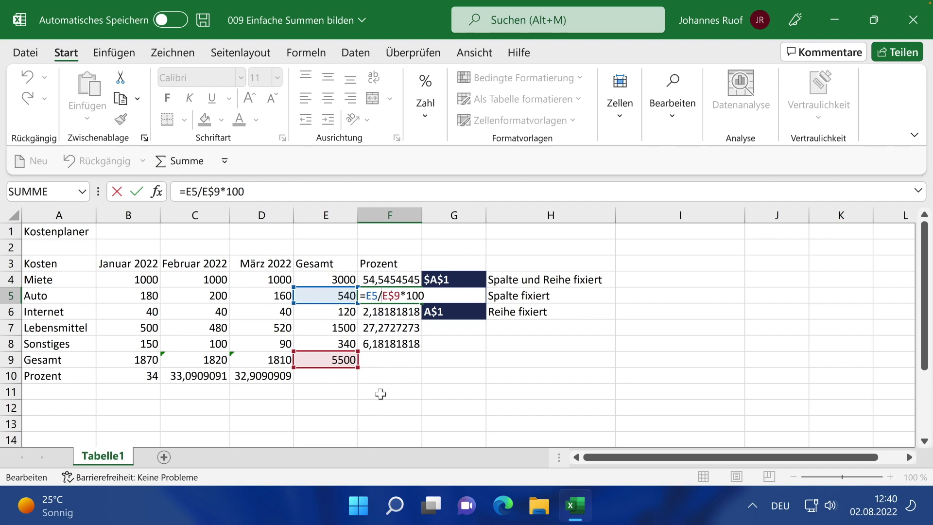
{"action": "type", "text": "$"}
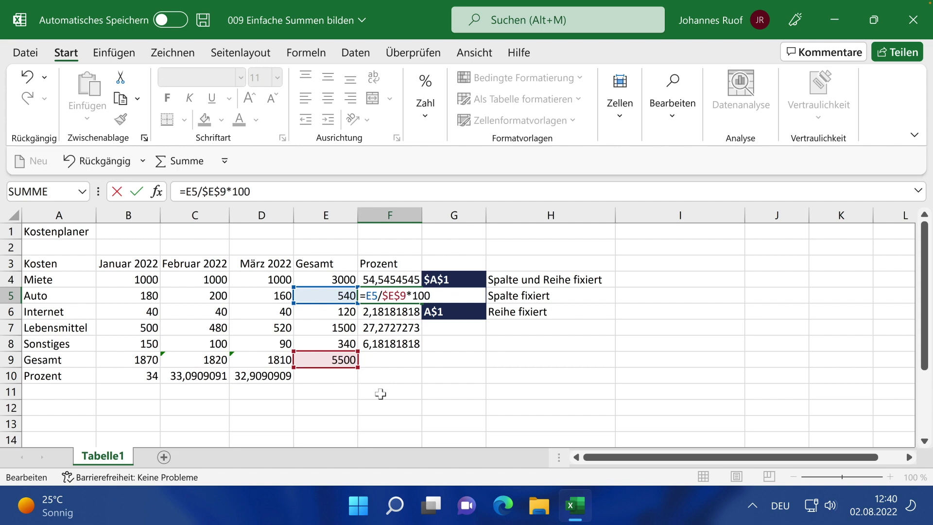
{"action": "key", "text": "Return"}
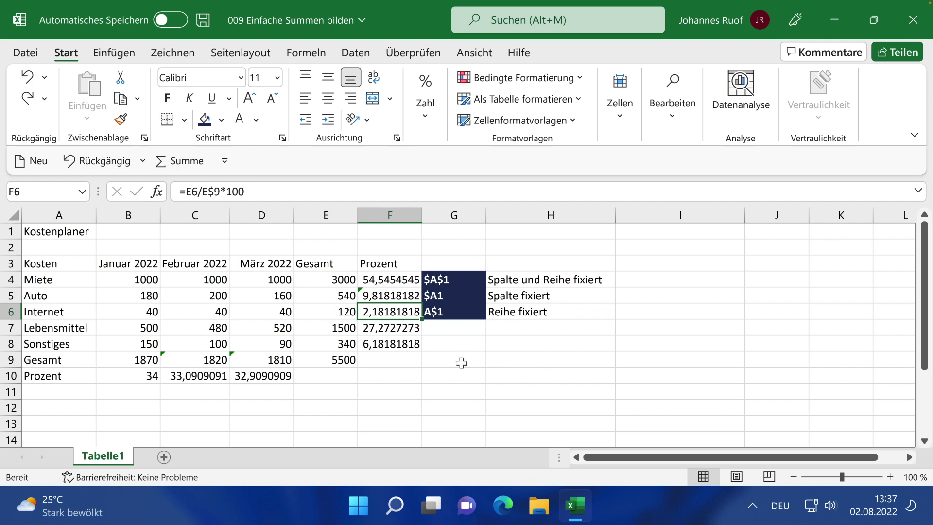
- Clear the Prozent column F3:F8 and the Prozent row A10:D10, then select the cost table A3:D8
{"action": "left_click", "coordinate": [369, 268]}
{"action": "left_click_drag", "start_coordinate": [369, 271], "coordinate": [379, 337]}
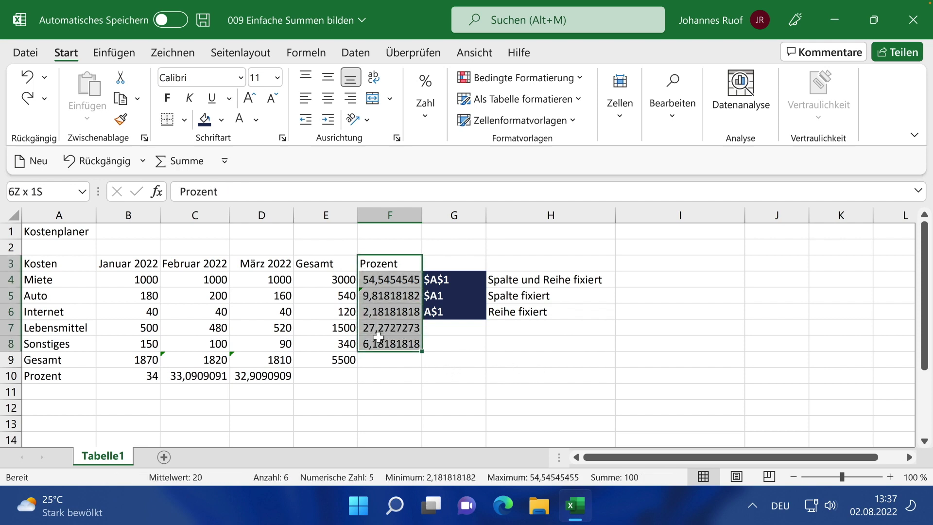
{"action": "key", "text": "Delete"}
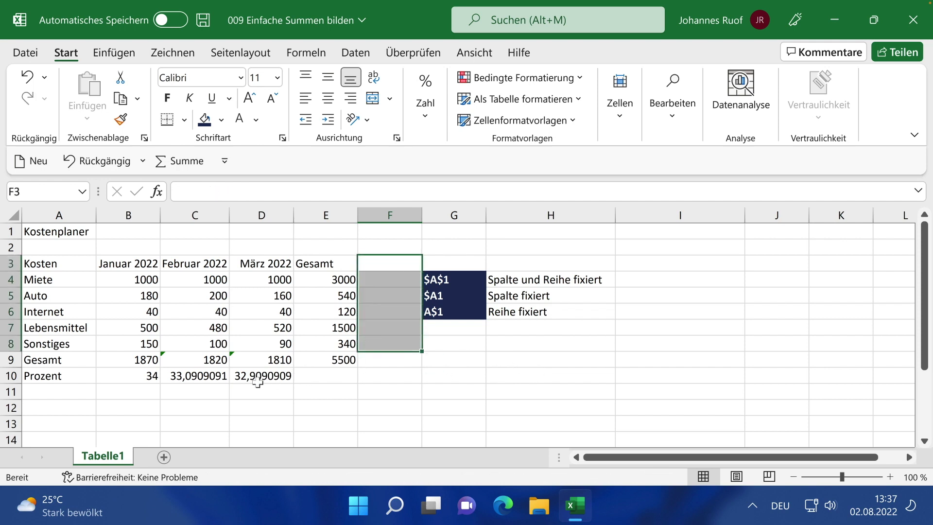
{"action": "left_click_drag", "start_coordinate": [256, 379], "coordinate": [63, 376]}
{"action": "key", "text": "Delete"}
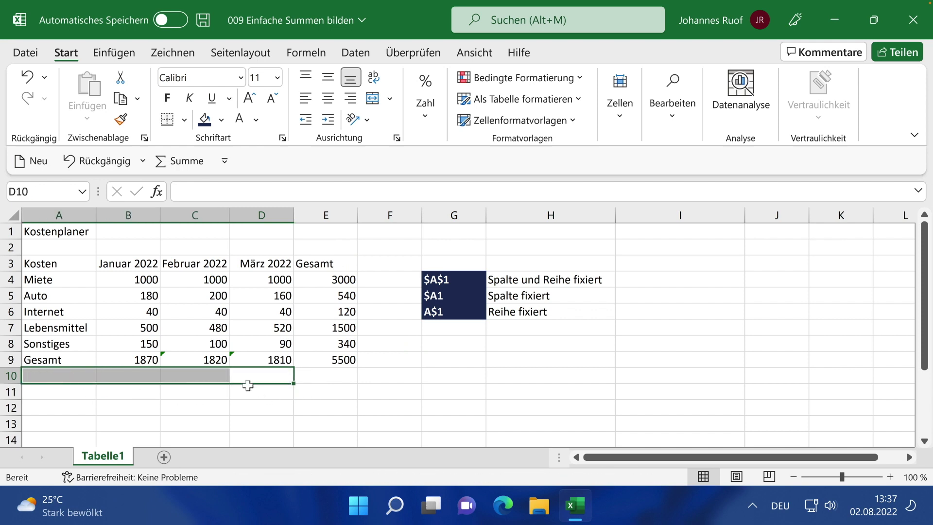
{"action": "left_click", "coordinate": [266, 378]}
{"action": "left_click_drag", "start_coordinate": [39, 265], "coordinate": [253, 344]}
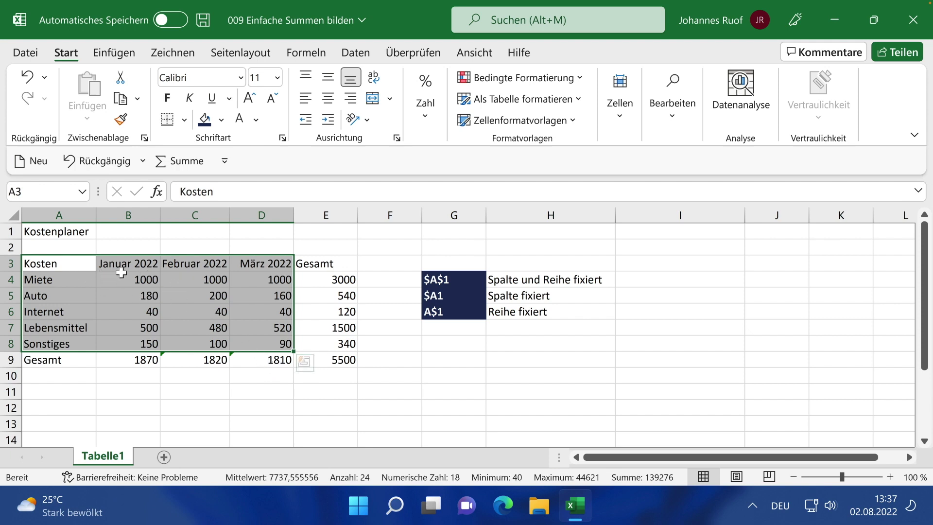
- Copy the header row A3:E3 into row 12 to start the second table
{"action": "left_click_drag", "start_coordinate": [73, 264], "coordinate": [312, 261]}
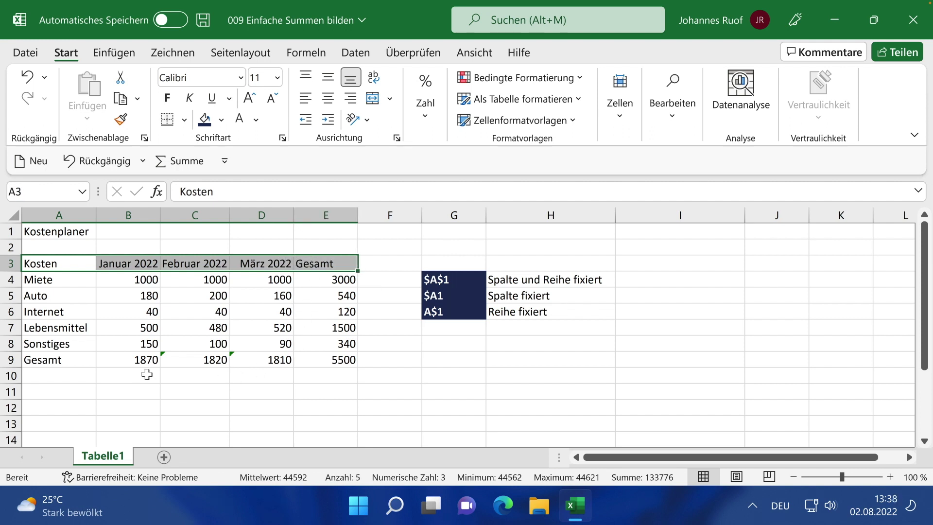
{"action": "key", "text": "ctrl+c"}
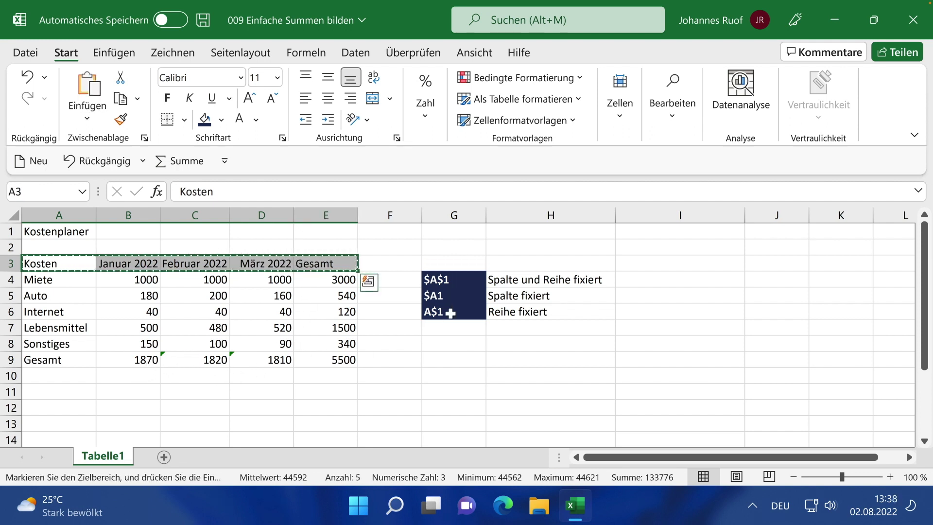
{"action": "scroll", "coordinate": [77, 342], "scroll_direction": "down", "scroll_amount": 1}
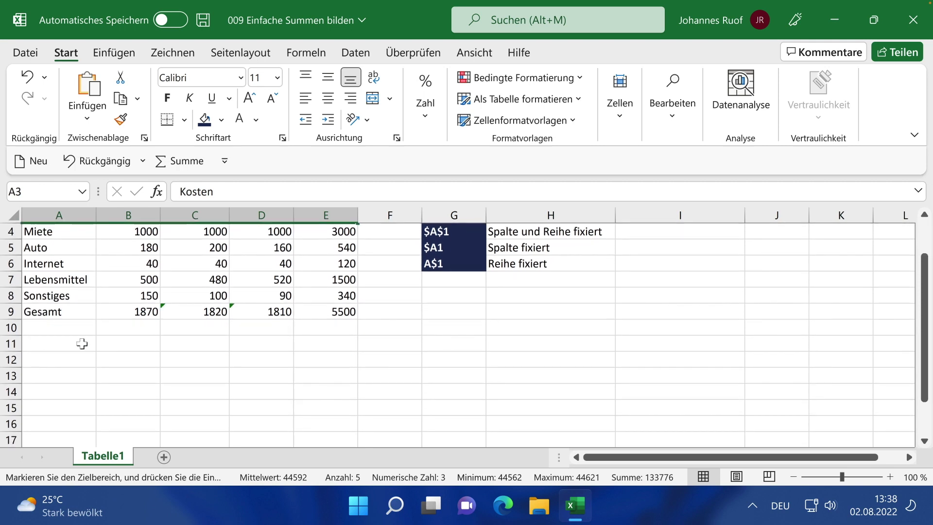
{"action": "left_click", "coordinate": [61, 361]}
{"action": "key", "text": "ctrl+v"}
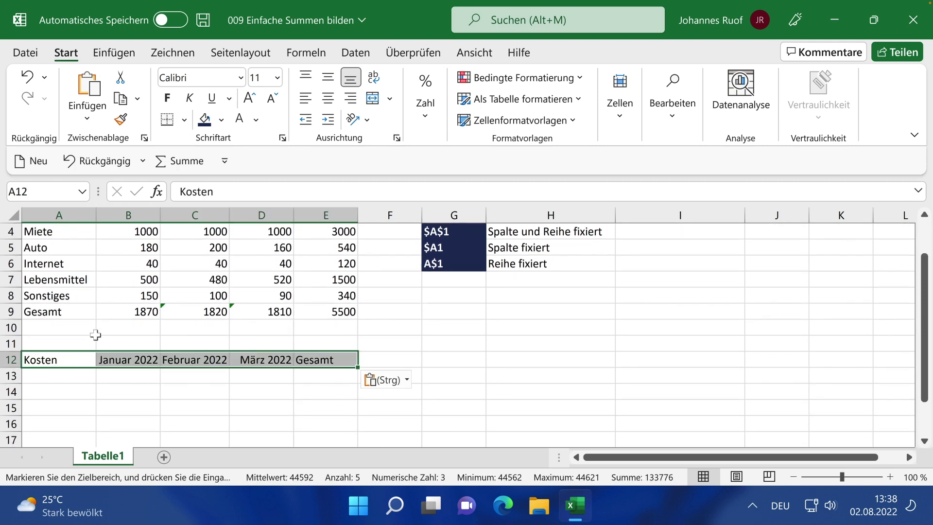
- Copy the cost labels Miete through Sonstiges from A4:A8 into A13:A17
{"action": "scroll", "coordinate": [92, 326], "scroll_direction": "up", "scroll_amount": 1}
{"action": "left_click_drag", "start_coordinate": [62, 283], "coordinate": [69, 340]}
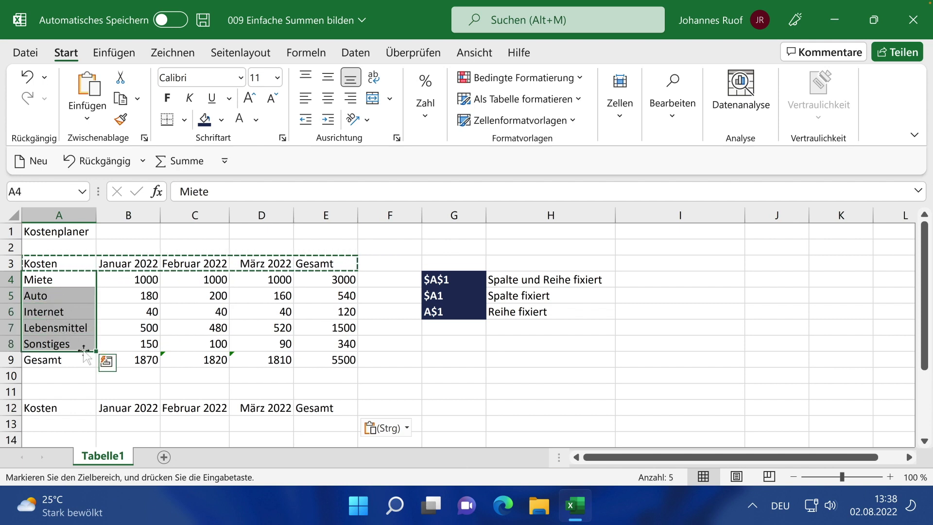
{"action": "scroll", "coordinate": [78, 323], "scroll_direction": "down", "scroll_amount": 2}
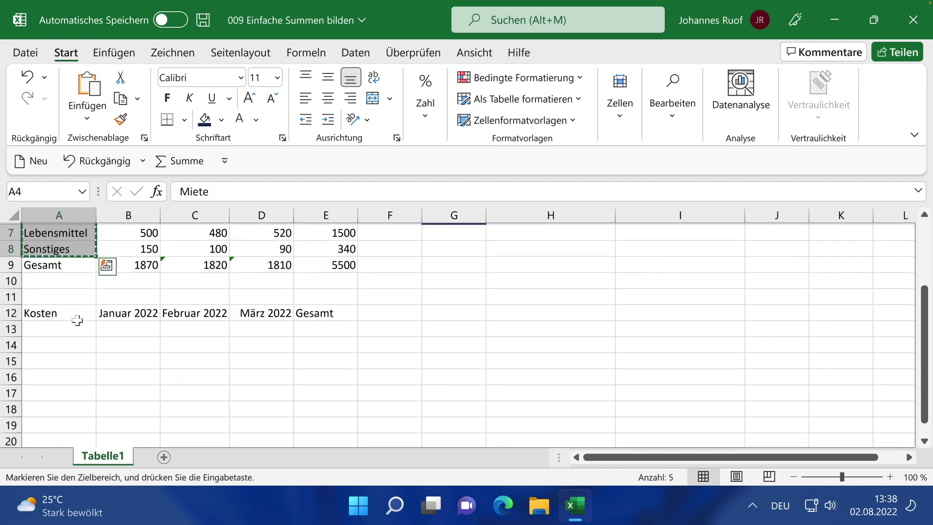
{"action": "scroll", "coordinate": [68, 301], "scroll_direction": "down", "scroll_amount": 1}
{"action": "left_click", "coordinate": [59, 282]}
{"action": "key", "text": "ctrl+v"}
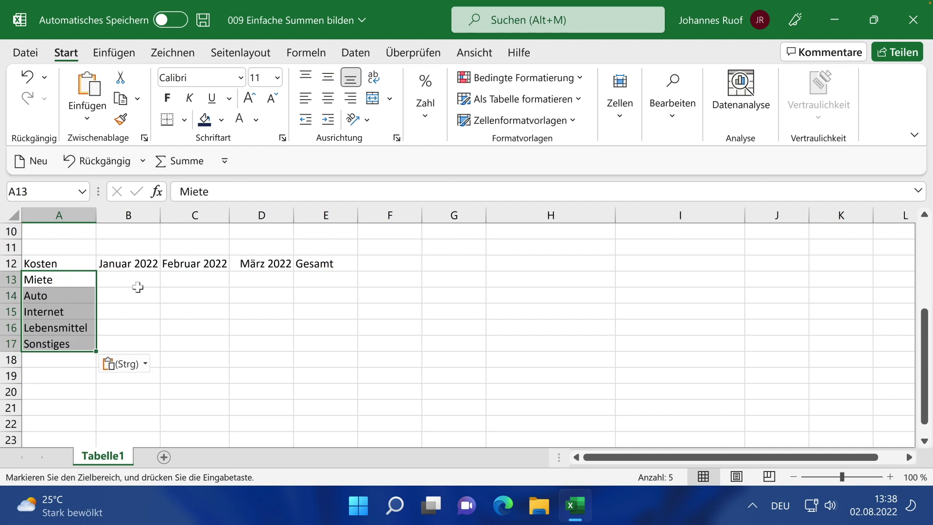
{"action": "scroll", "coordinate": [146, 258], "scroll_direction": "up", "scroll_amount": 1}
{"action": "scroll", "coordinate": [170, 253], "scroll_direction": "up", "scroll_amount": 1}
{"action": "scroll", "coordinate": [190, 283], "scroll_direction": "down", "scroll_amount": 1}
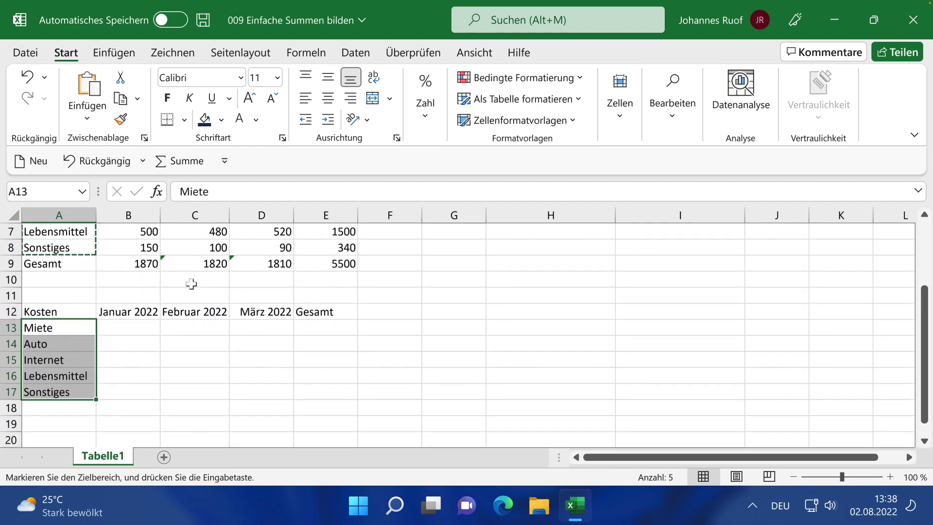
{"action": "left_click", "coordinate": [318, 312]}
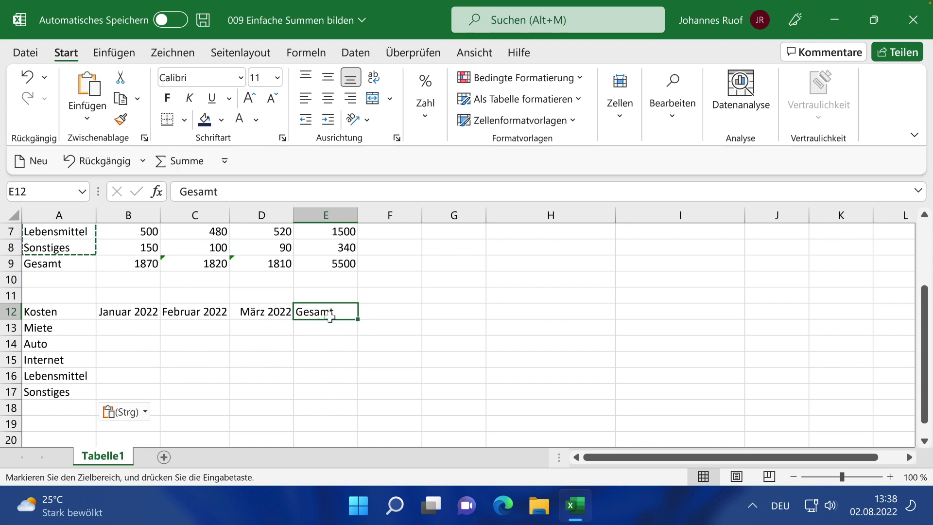
- Replace the Gesamt heading in E12 with 90%
{"action": "key", "text": "Delete"}
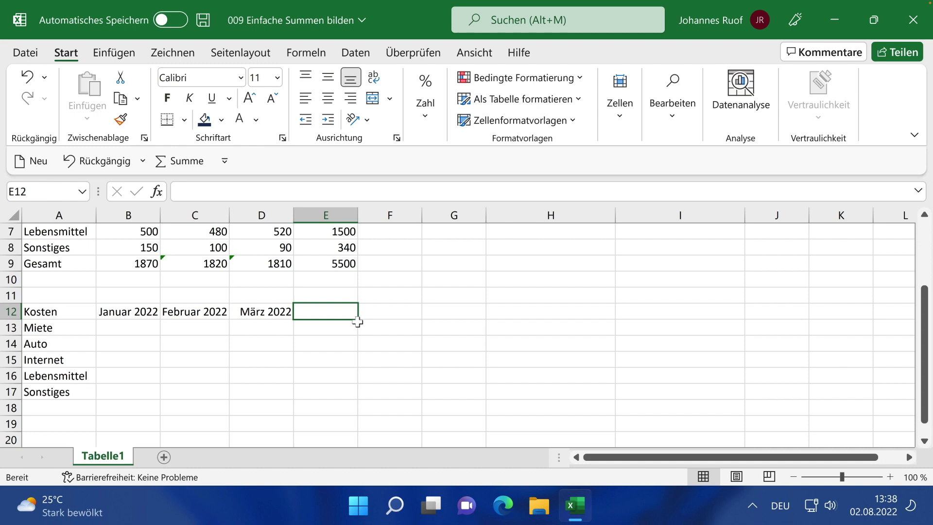
{"action": "type", "text": "90"}
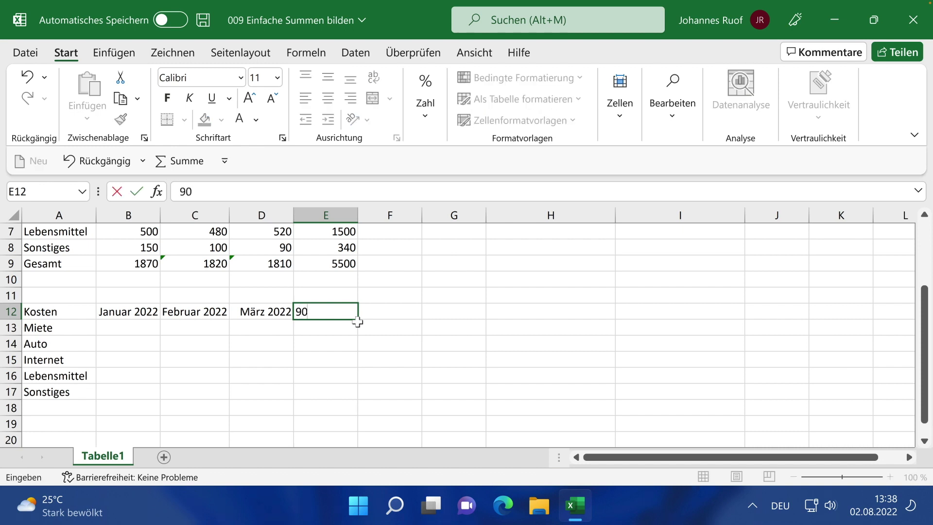
{"action": "key", "text": "Return"}
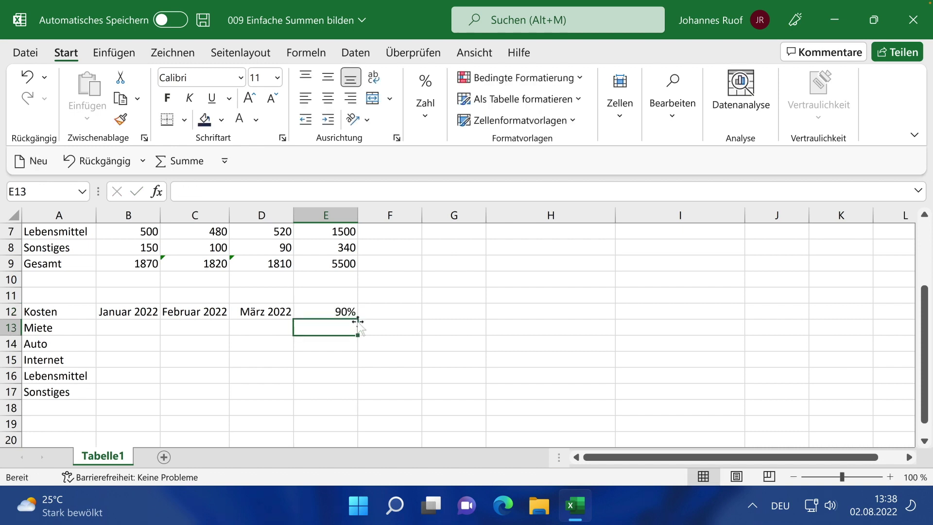
{"action": "left_click", "coordinate": [339, 311]}
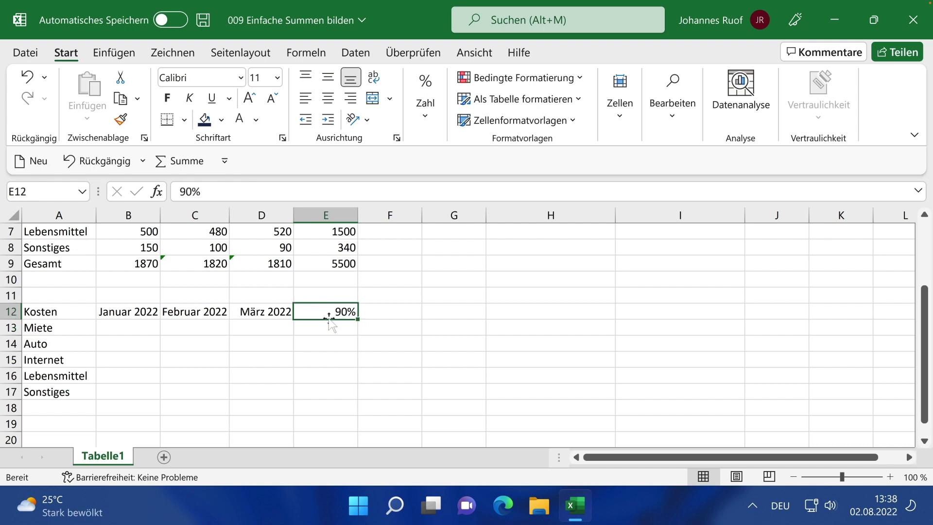
{"action": "scroll", "coordinate": [327, 322], "scroll_direction": "down", "scroll_amount": 1}
{"action": "scroll", "coordinate": [317, 330], "scroll_direction": "up", "scroll_amount": 3}
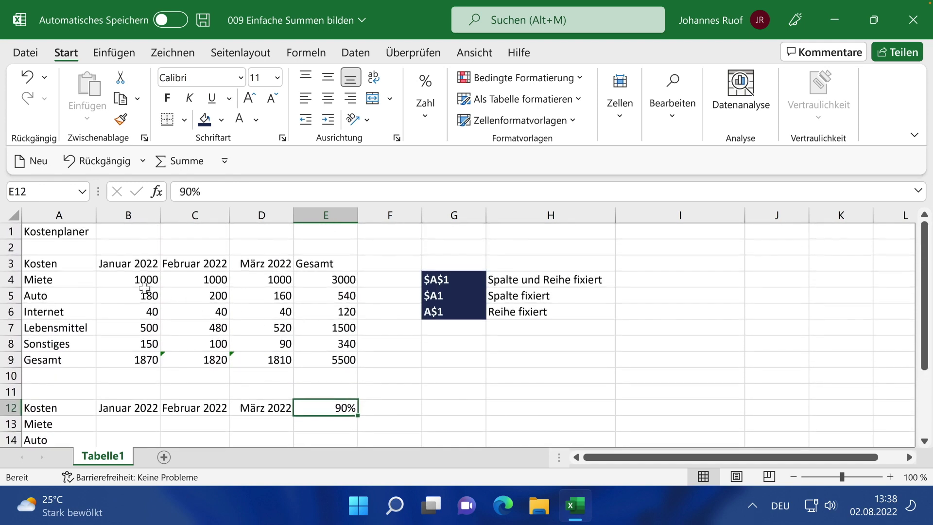
{"action": "scroll", "coordinate": [262, 348], "scroll_direction": "down", "scroll_amount": 3}
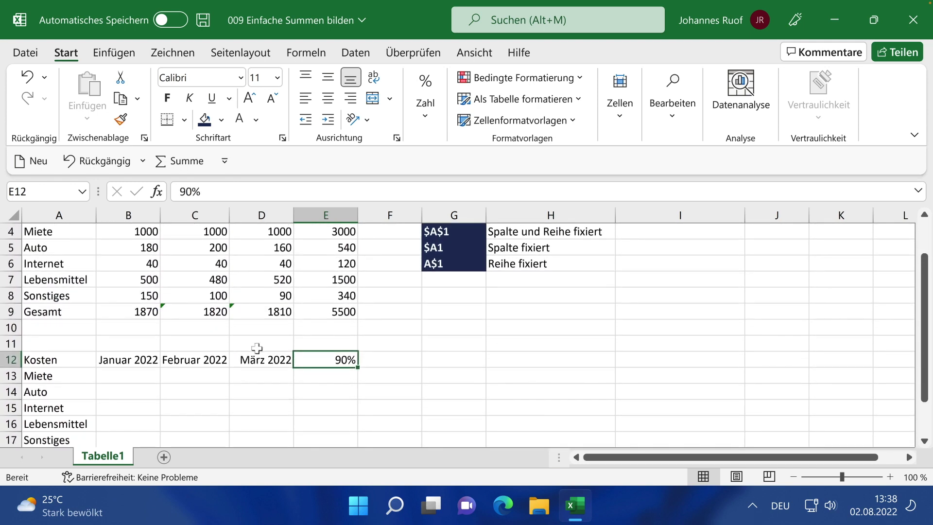
- Enter =B4*E12 in B13 so January rent at 90% shows 900
{"action": "left_click", "coordinate": [139, 376]}
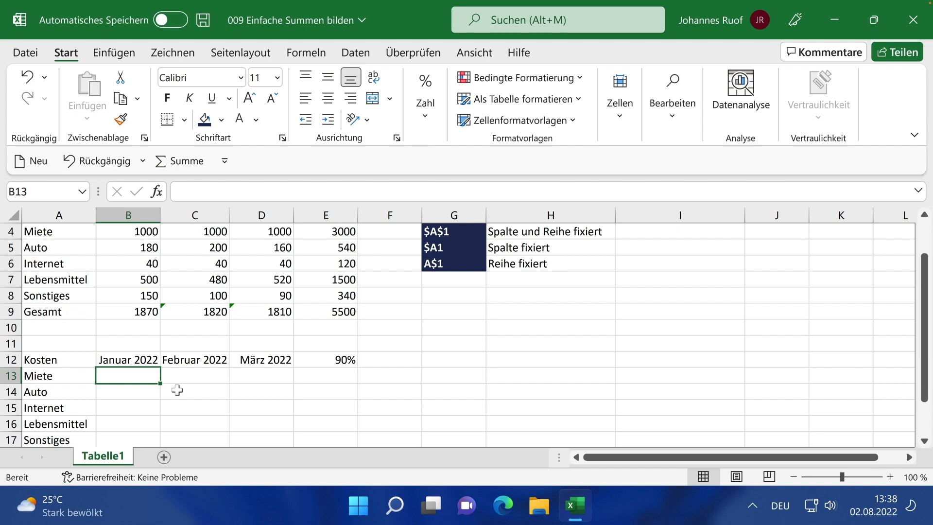
{"action": "scroll", "coordinate": [176, 390], "scroll_direction": "down", "scroll_amount": 1}
{"action": "scroll", "coordinate": [177, 390], "scroll_direction": "up", "scroll_amount": 1}
{"action": "scroll", "coordinate": [177, 390], "scroll_direction": "up", "scroll_amount": 1}
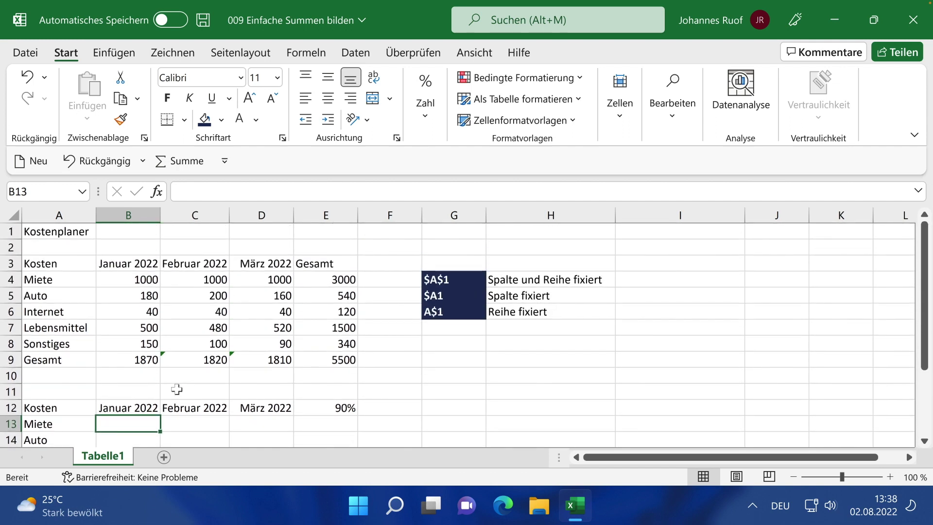
{"action": "type", "text": "="}
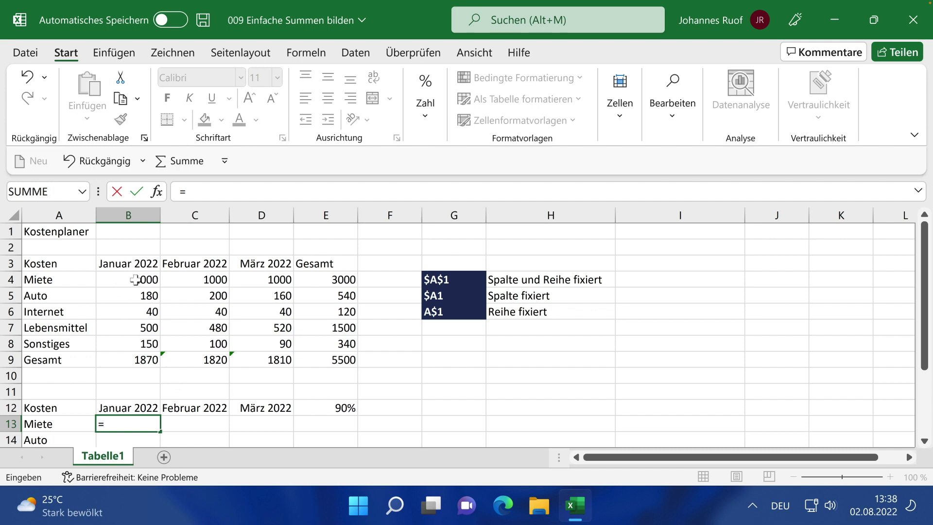
{"action": "left_click", "coordinate": [135, 279]}
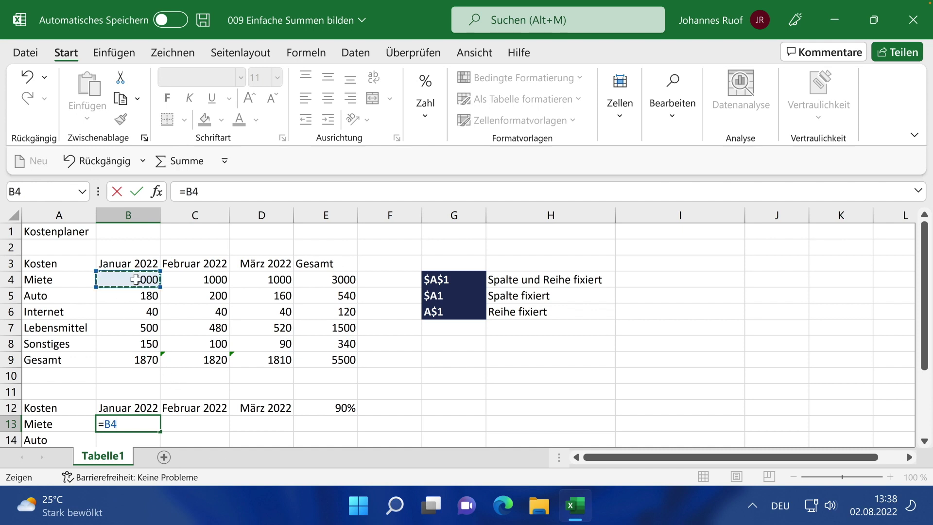
{"action": "type", "text": "*"}
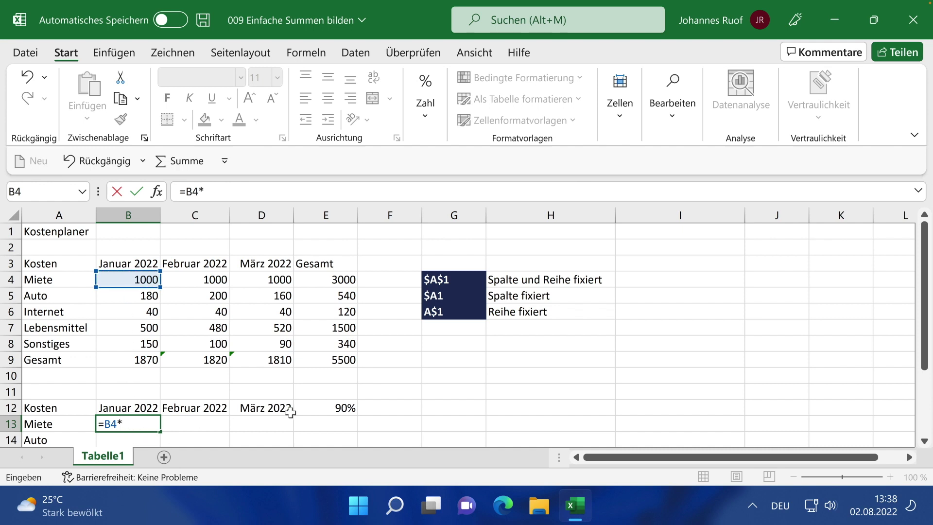
{"action": "left_click", "coordinate": [339, 407]}
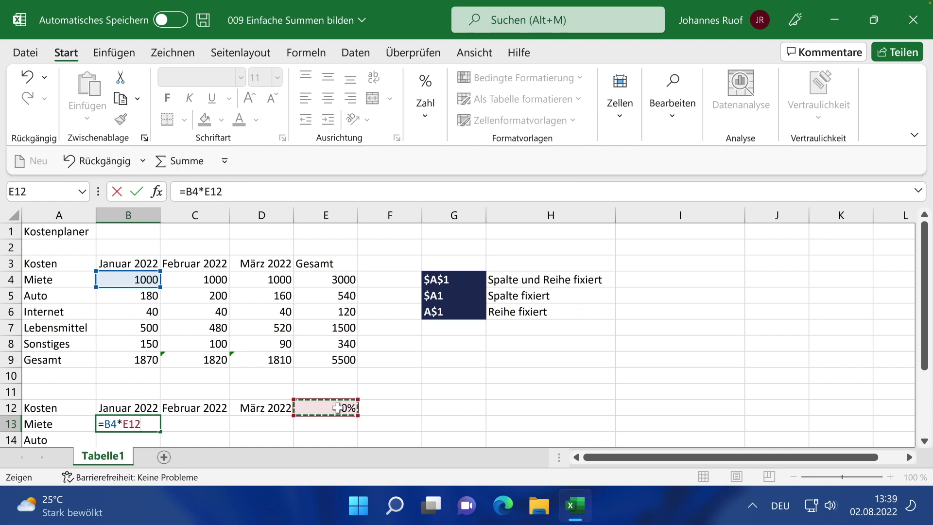
{"action": "key", "text": "Return"}
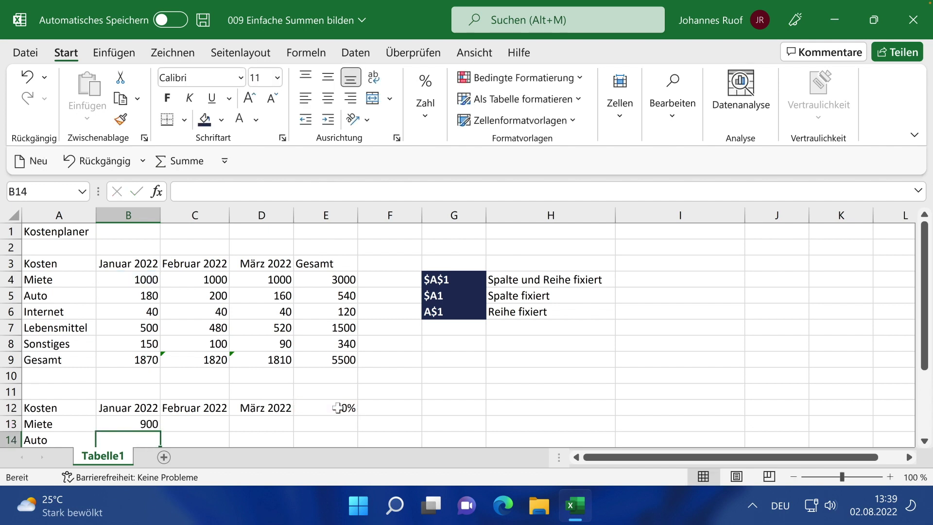
{"action": "left_click", "coordinate": [130, 425]}
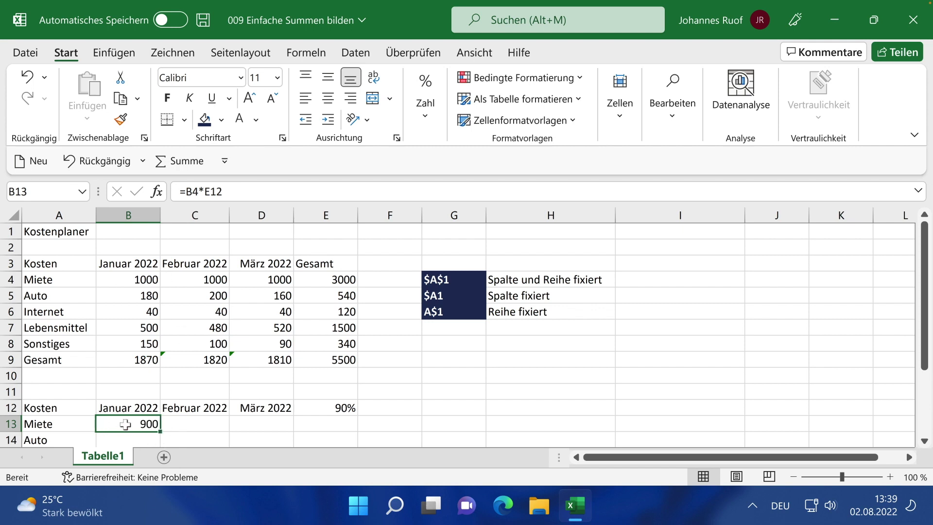
{"action": "scroll", "coordinate": [129, 408], "scroll_direction": "down", "scroll_amount": 1}
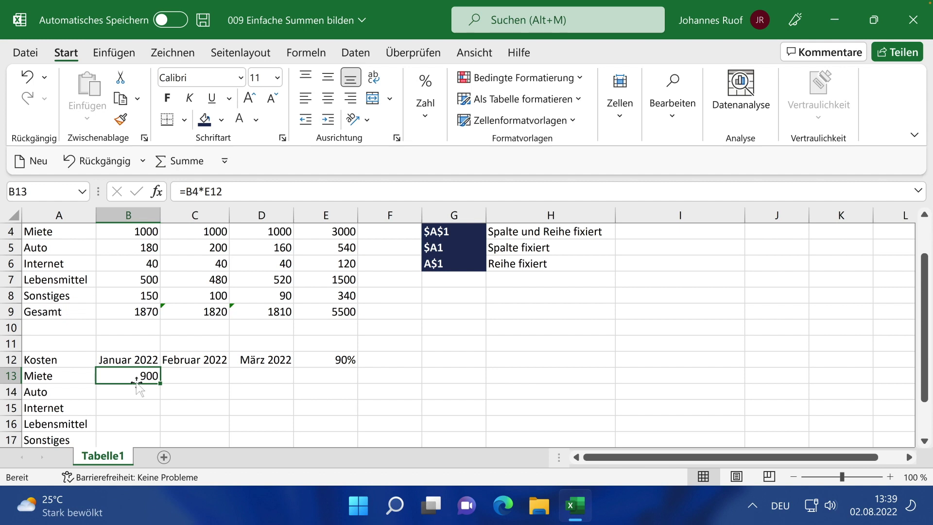
{"action": "key", "text": "ctrl+c"}
{"action": "left_click", "coordinate": [132, 396]}
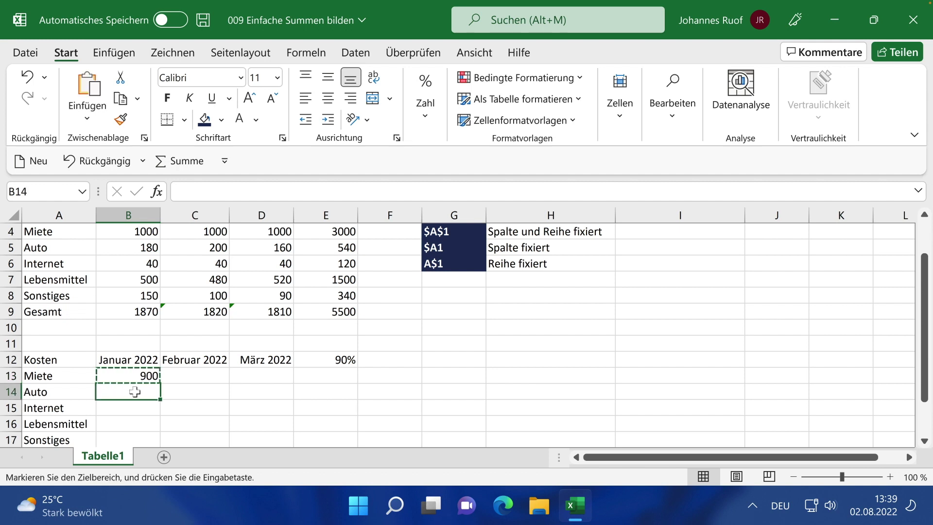
{"action": "key", "text": "ctrl+v"}
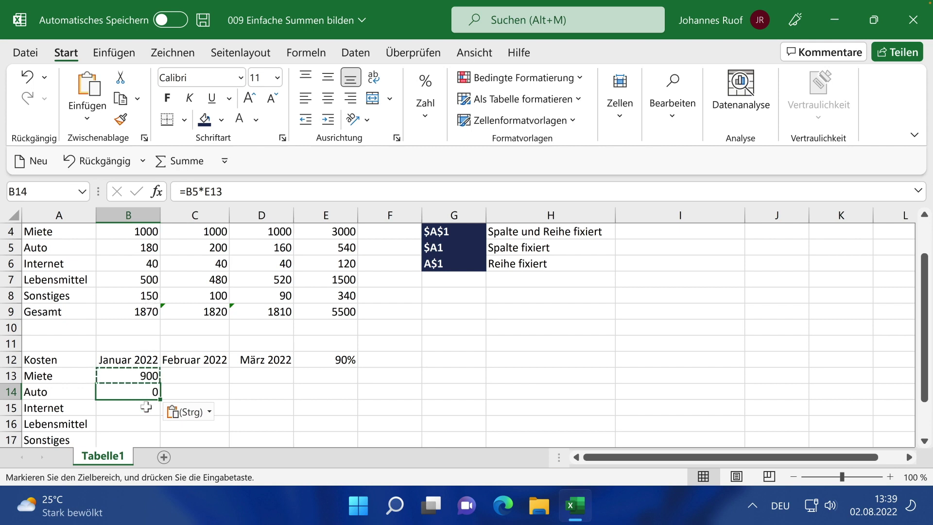
{"action": "scroll", "coordinate": [140, 389], "scroll_direction": "down", "scroll_amount": 1}
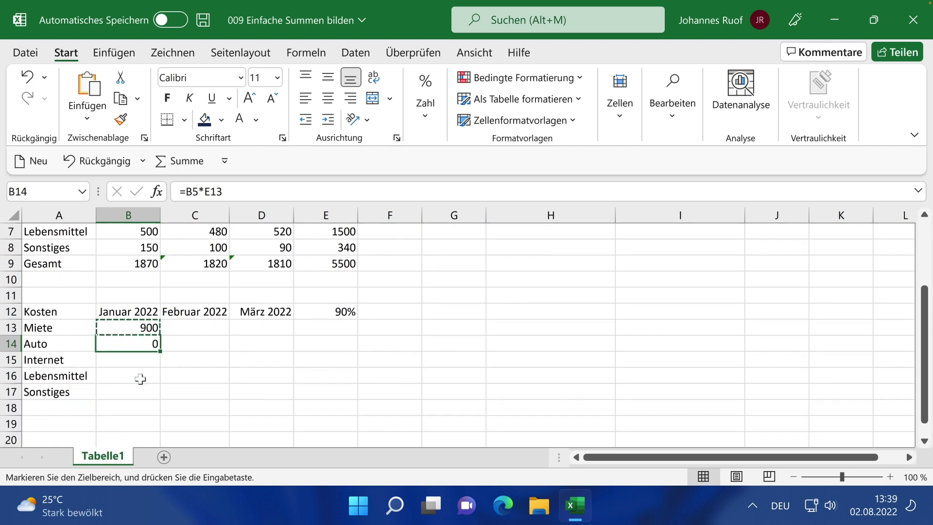
{"action": "scroll", "coordinate": [141, 378], "scroll_direction": "up", "scroll_amount": 1}
{"action": "scroll", "coordinate": [140, 378], "scroll_direction": "up", "scroll_amount": 1}
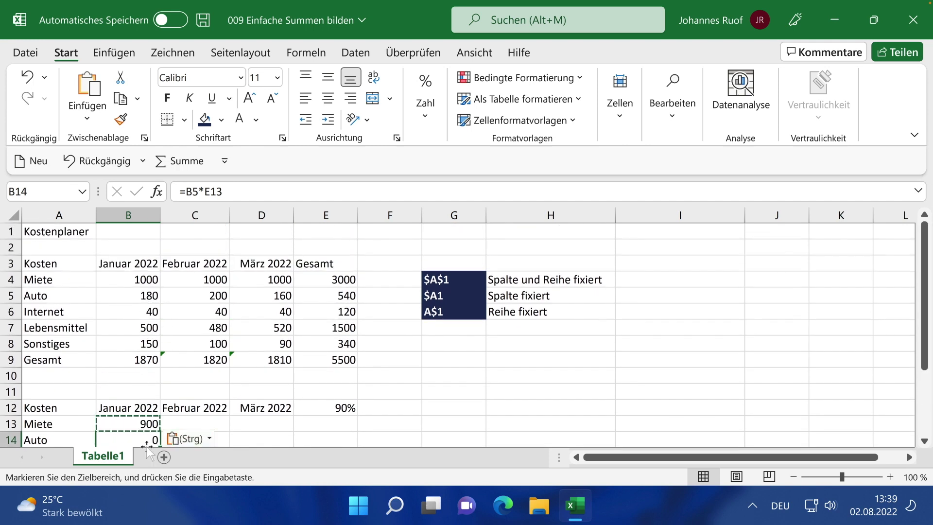
{"action": "scroll", "coordinate": [146, 424], "scroll_direction": "down", "scroll_amount": 1}
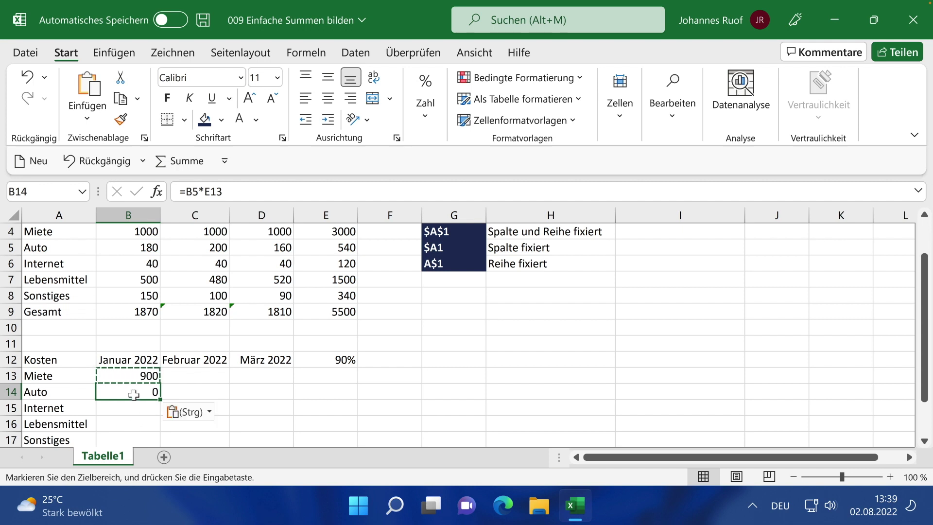
{"action": "double_click", "coordinate": [134, 394]}
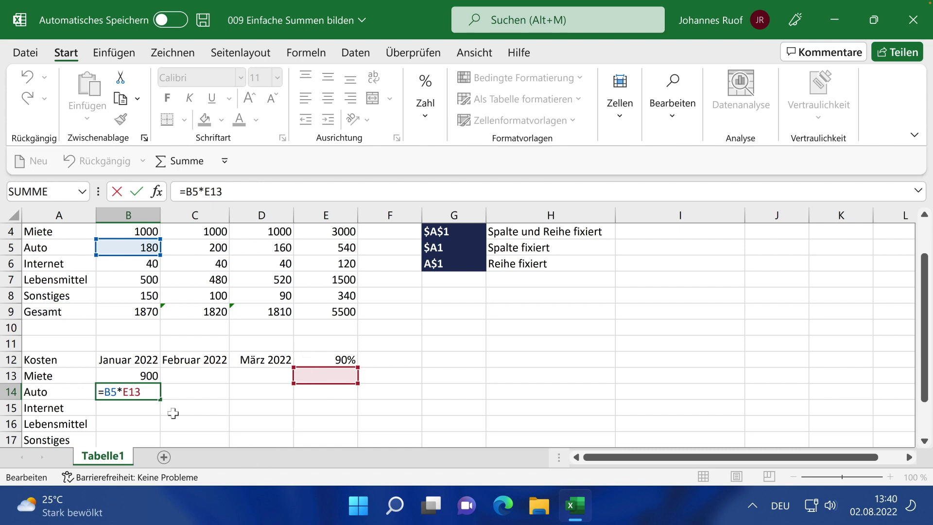
{"action": "key", "text": "ctrl+Return"}
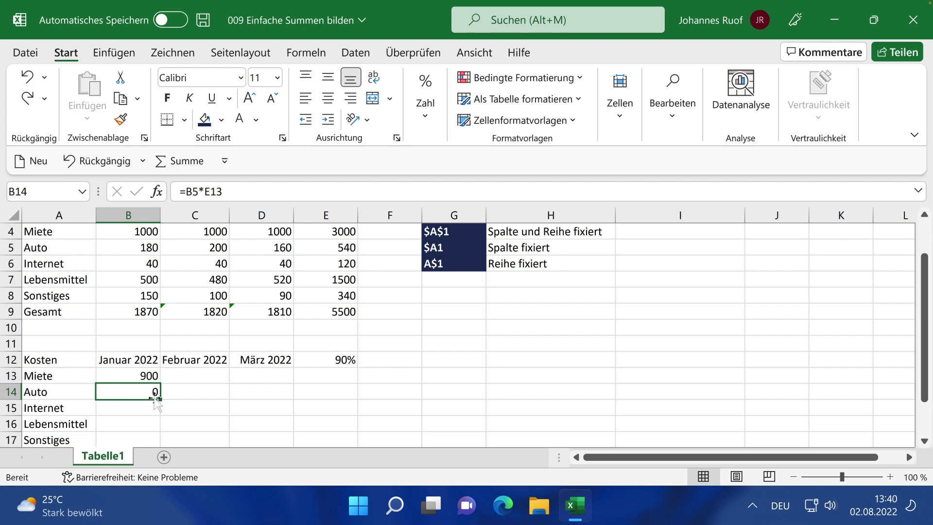
{"action": "key", "text": "Delete"}
{"action": "key", "text": "Up"}
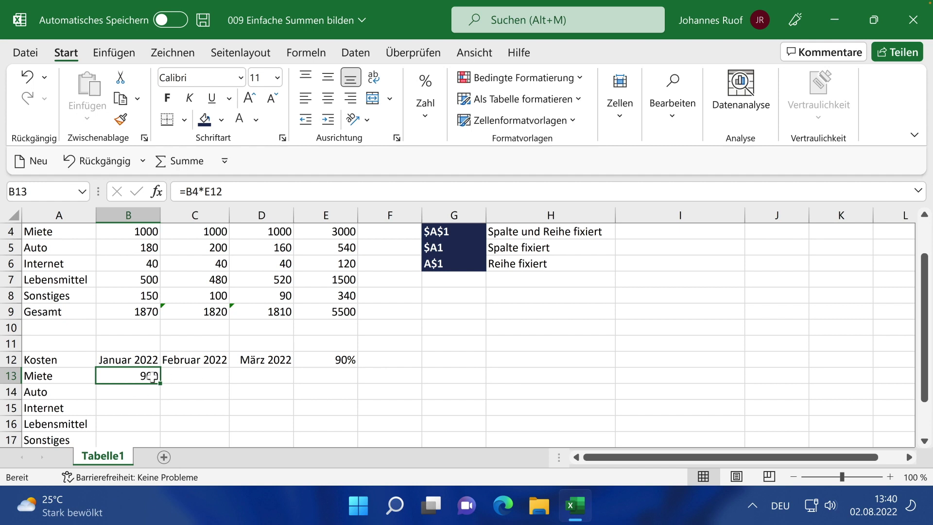
- Paste B13's formula into C13, which returns 0
{"action": "key", "text": "ctrl+c"}
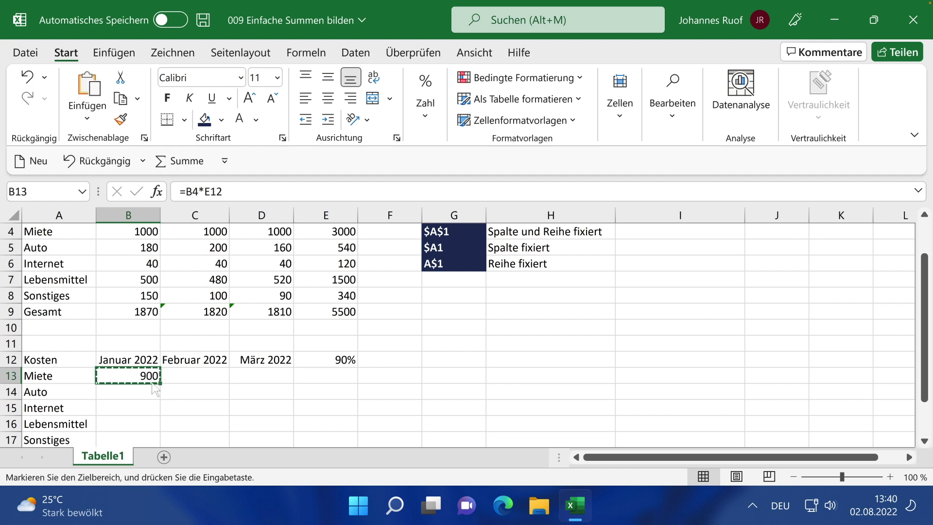
{"action": "left_click", "coordinate": [191, 379]}
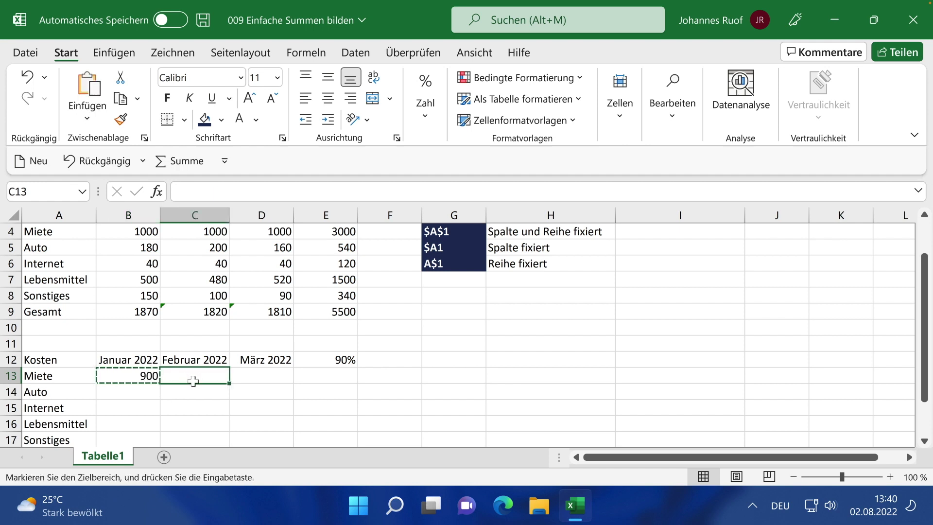
{"action": "key", "text": "ctrl+v"}
{"action": "scroll", "coordinate": [204, 386], "scroll_direction": "up", "scroll_amount": 1}
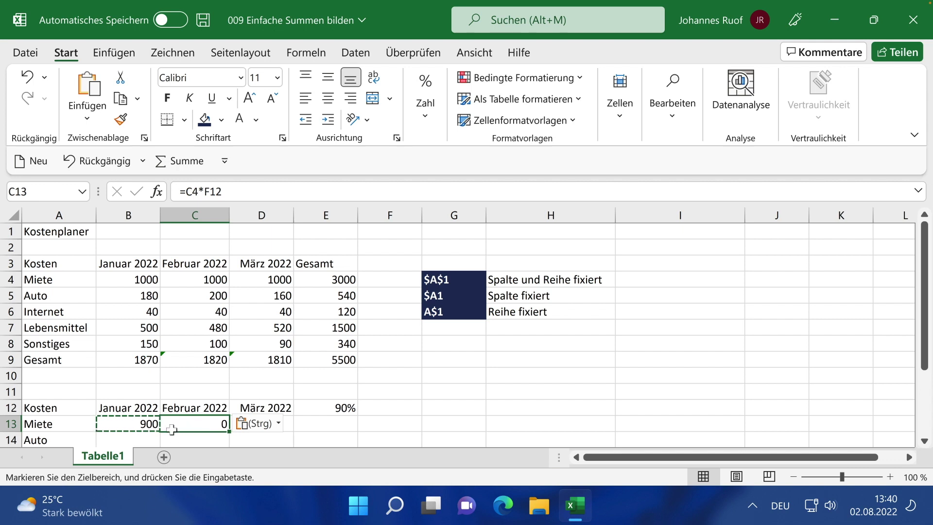
- Inspect C13's =C4*F12 formula and clear it from the cell
{"action": "double_click", "coordinate": [203, 424]}
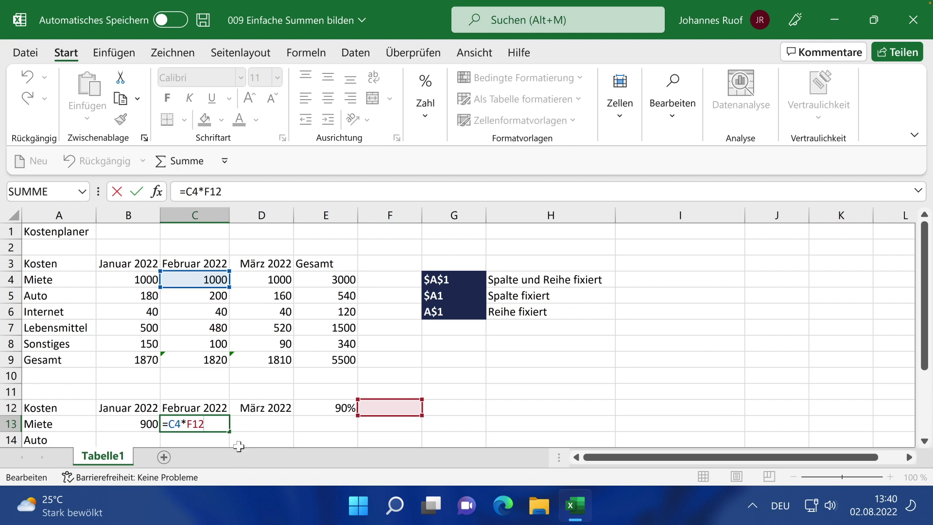
{"action": "key", "text": "ctrl+Return"}
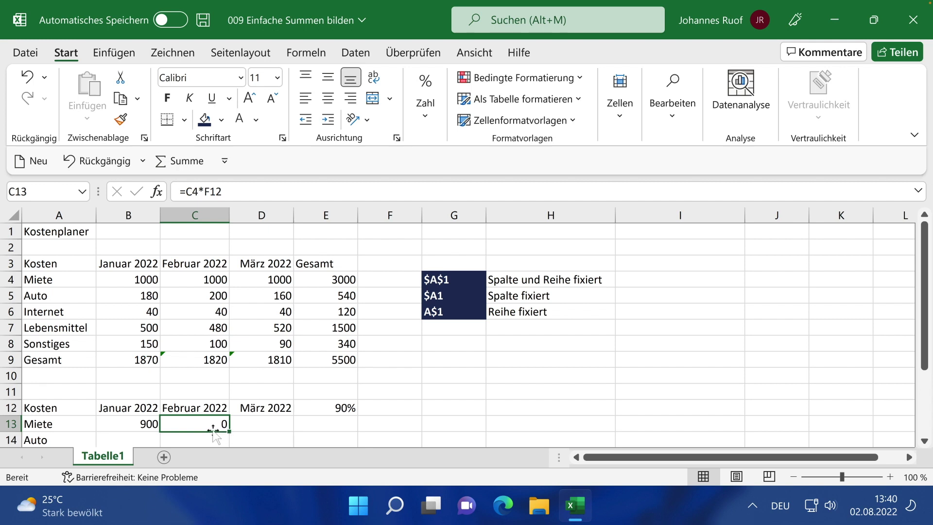
{"action": "key", "text": "Delete"}
{"action": "scroll", "coordinate": [161, 358], "scroll_direction": "down", "scroll_amount": 1}
{"action": "scroll", "coordinate": [161, 358], "scroll_direction": "down", "scroll_amount": 1}
- Edit B13 to =B4*$E$12, keeping its result of 900
{"action": "left_click", "coordinate": [146, 327]}
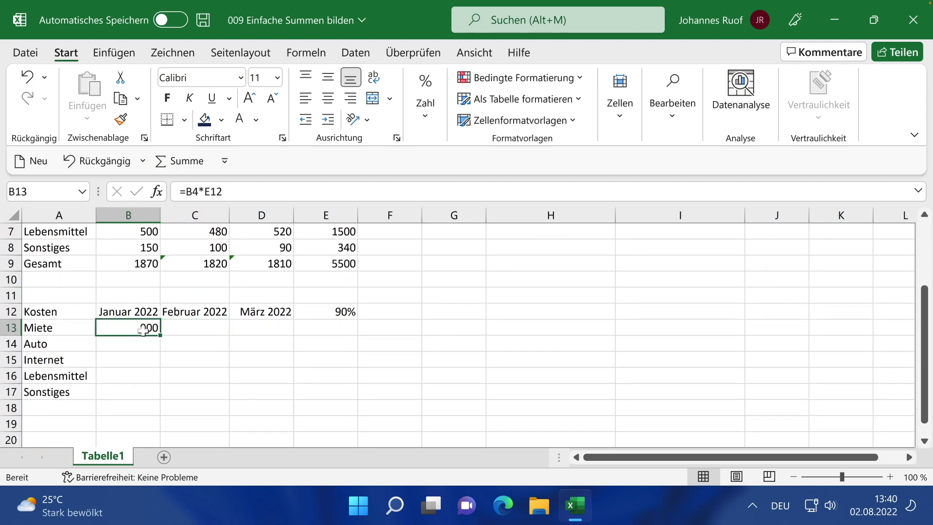
{"action": "key", "text": "F2"}
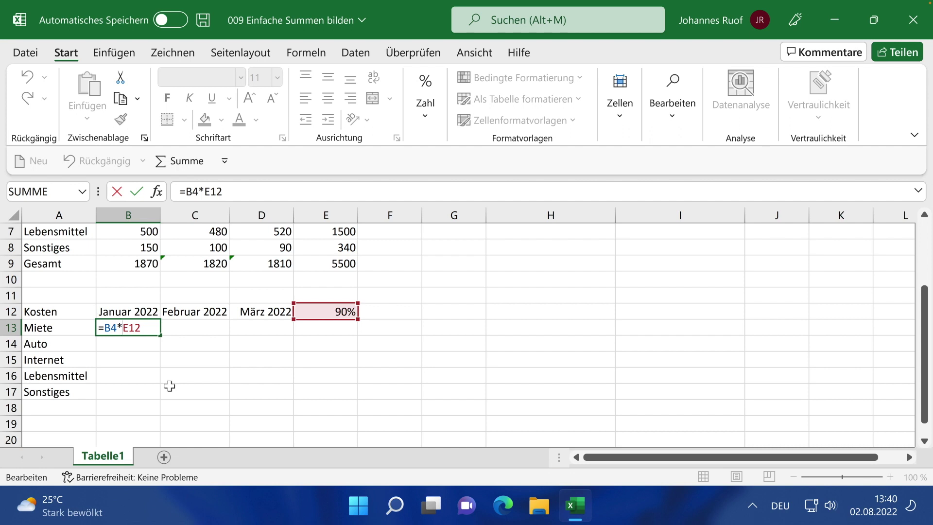
{"action": "type", "text": "$E"}
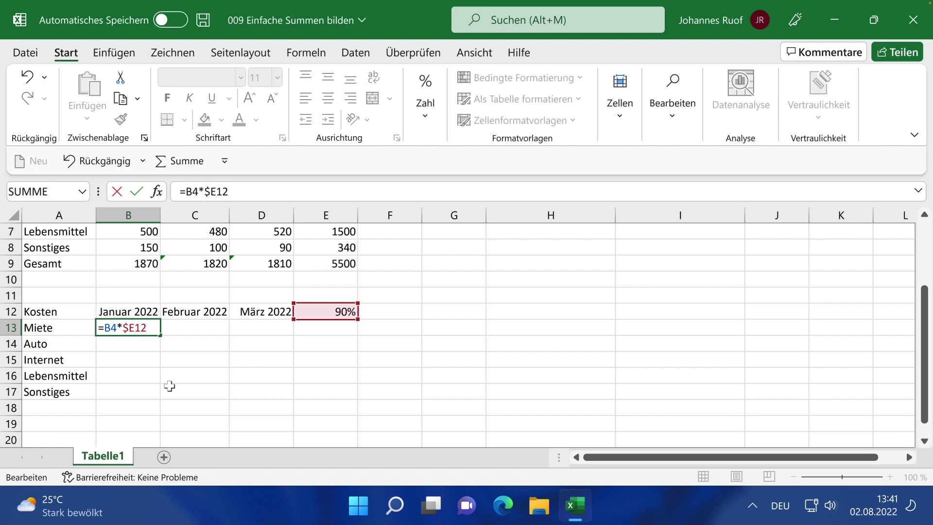
{"action": "type", "text": "$"}
{"action": "key", "text": "Return"}
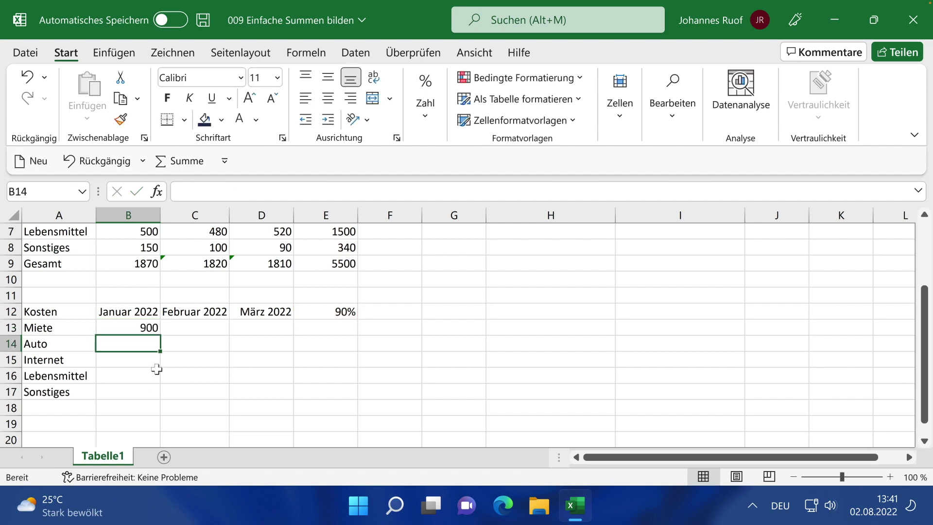
- Copy B13's $E$12 formula into C13 and D13 for February and March rent
{"action": "left_click", "coordinate": [137, 328]}
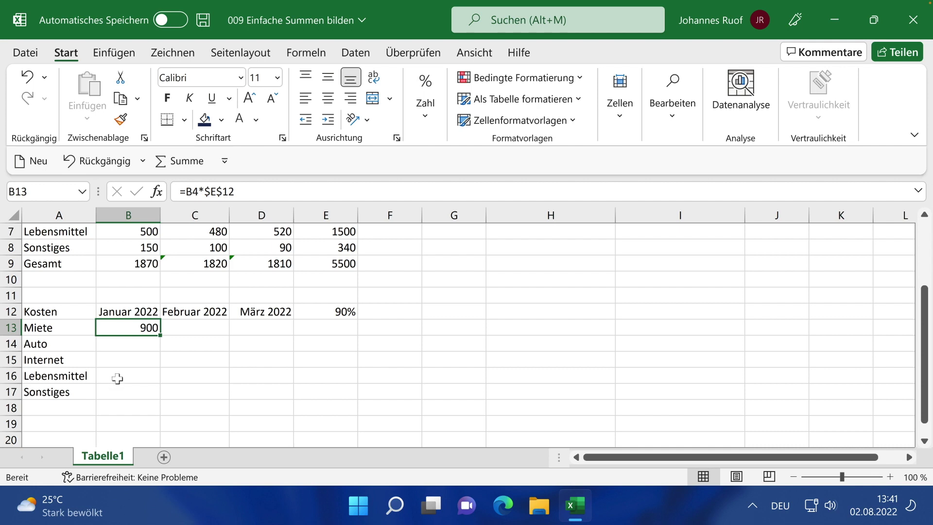
{"action": "key", "text": "ctrl+c"}
{"action": "left_click", "coordinate": [189, 328]}
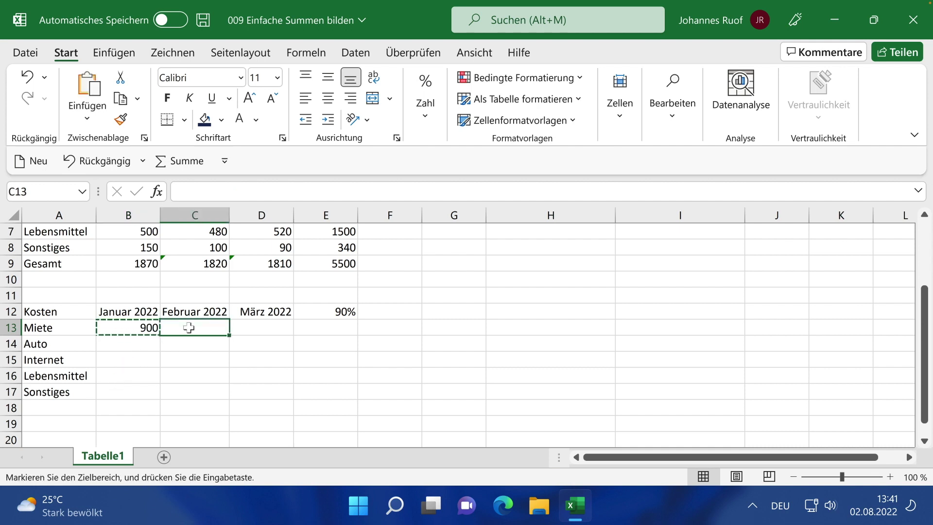
{"action": "key", "text": "ctrl+v"}
{"action": "left_click", "coordinate": [253, 328]}
{"action": "key", "text": "ctrl+v"}
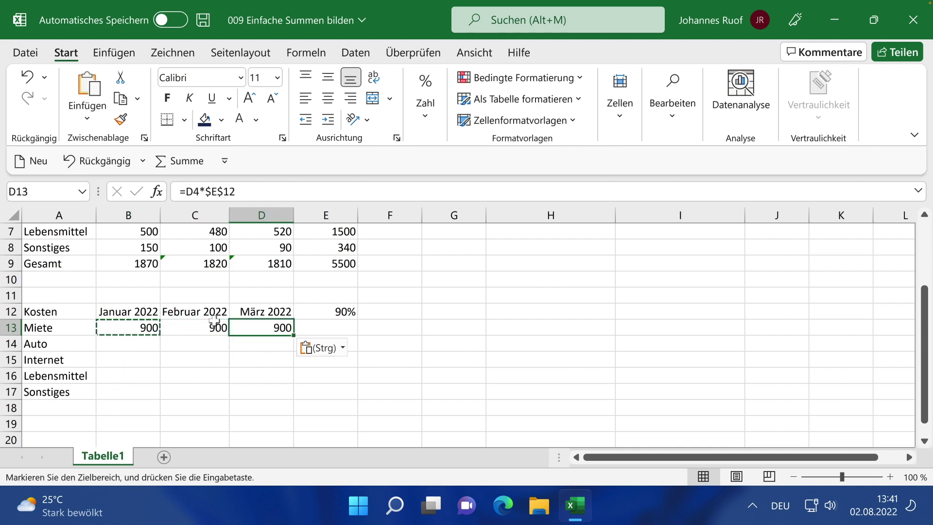
{"action": "scroll", "coordinate": [214, 320], "scroll_direction": "up", "scroll_amount": 1}
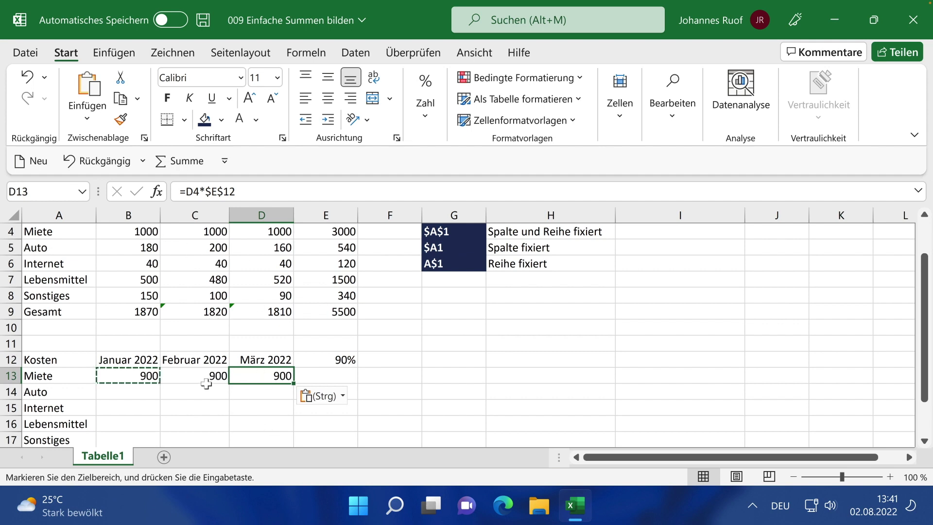
{"action": "scroll", "coordinate": [206, 384], "scroll_direction": "up", "scroll_amount": 1}
{"action": "scroll", "coordinate": [206, 382], "scroll_direction": "down", "scroll_amount": 1}
{"action": "scroll", "coordinate": [206, 382], "scroll_direction": "down", "scroll_amount": 1}
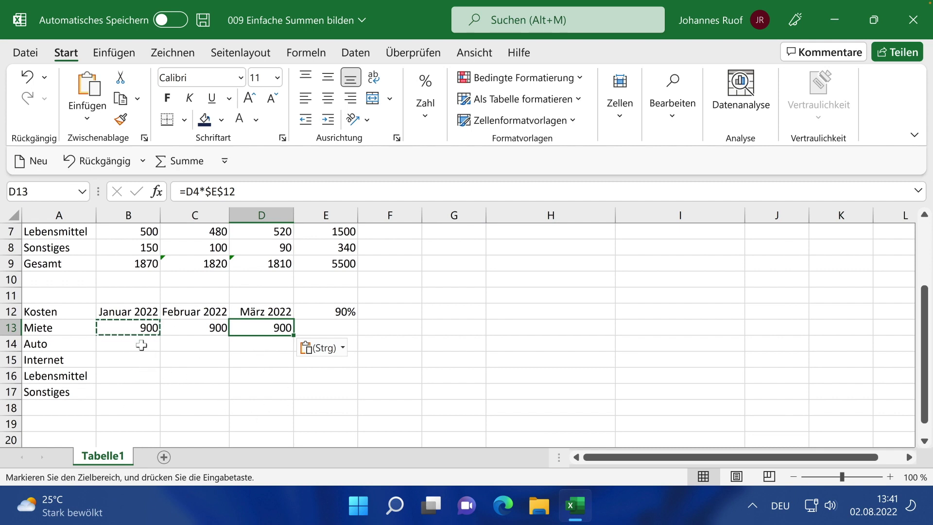
- Paste the same 90% formula into every cell of B14:D17, Auto through Sonstiges
{"action": "left_click", "coordinate": [141, 345]}
{"action": "key", "text": "ctrl+v"}
{"action": "left_click", "coordinate": [178, 346]}
{"action": "key", "text": "ctrl+v"}
{"action": "left_click", "coordinate": [277, 346]}
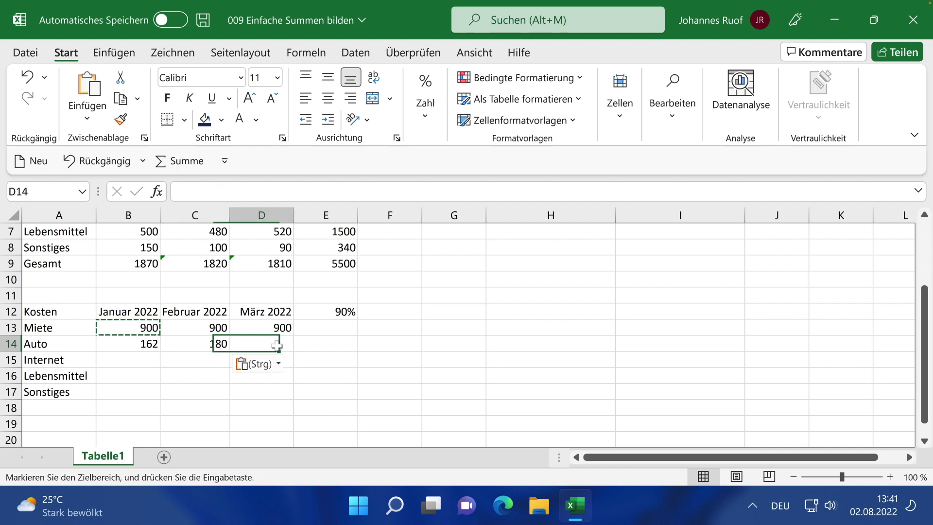
{"action": "key", "text": "ctrl+v"}
{"action": "left_click", "coordinate": [141, 361]}
{"action": "key", "text": "ctrl+v"}
{"action": "left_click", "coordinate": [204, 361]}
{"action": "key", "text": "ctrl+v"}
{"action": "left_click", "coordinate": [275, 360]}
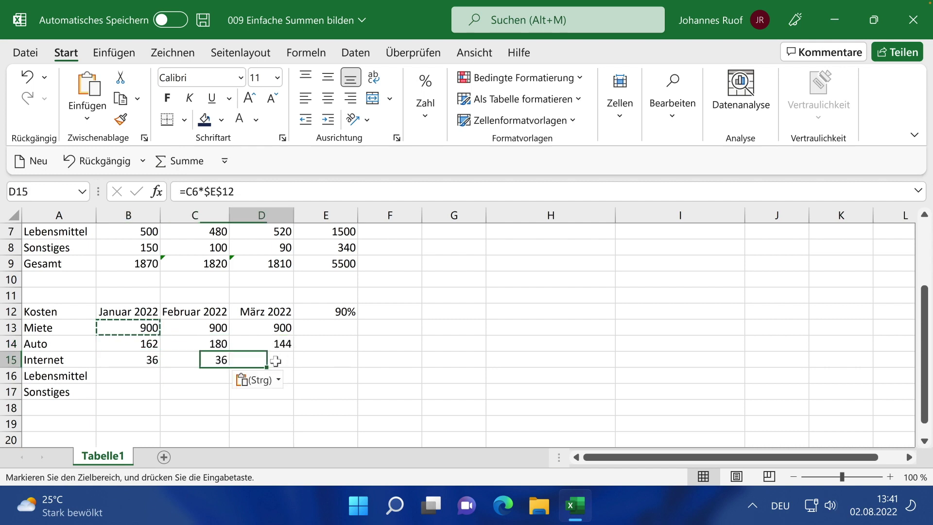
{"action": "key", "text": "ctrl+v"}
{"action": "left_click", "coordinate": [146, 377]}
{"action": "key", "text": "ctrl+v"}
{"action": "left_click", "coordinate": [224, 376]}
{"action": "key", "text": "ctrl+v"}
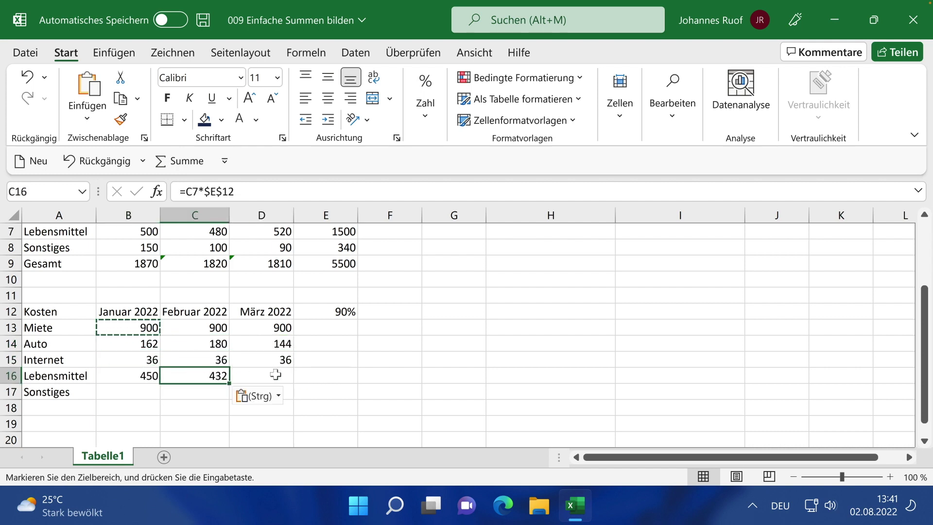
{"action": "left_click", "coordinate": [275, 374]}
{"action": "key", "text": "ctrl+v"}
{"action": "left_click", "coordinate": [142, 387]}
{"action": "key", "text": "ctrl+v"}
{"action": "left_click", "coordinate": [198, 392]}
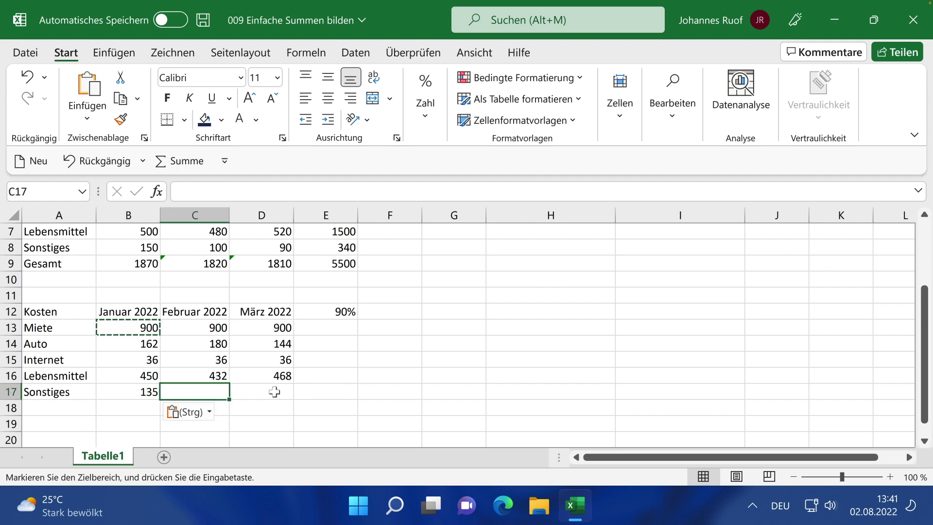
{"action": "key", "text": "ctrl+v"}
{"action": "left_click", "coordinate": [274, 391]}
{"action": "key", "text": "ctrl+v"}
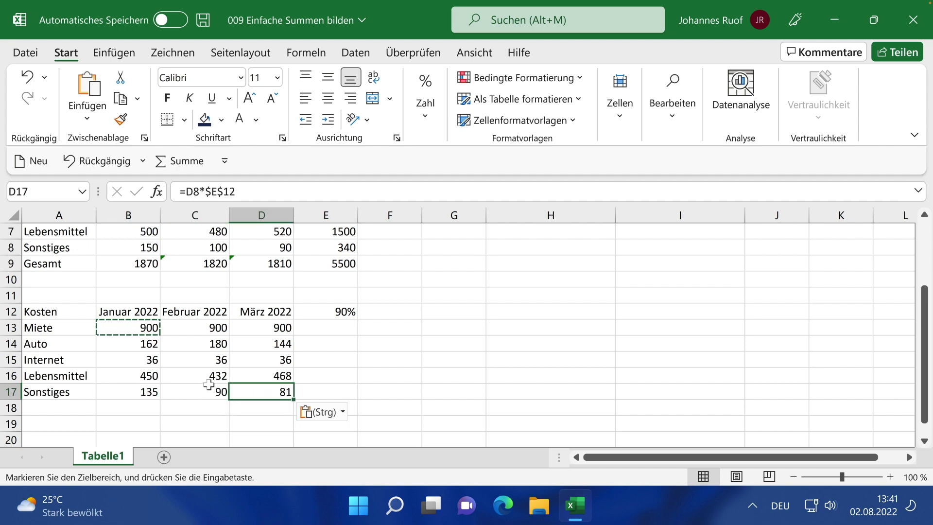
{"action": "scroll", "coordinate": [209, 384], "scroll_direction": "up", "scroll_amount": 1}
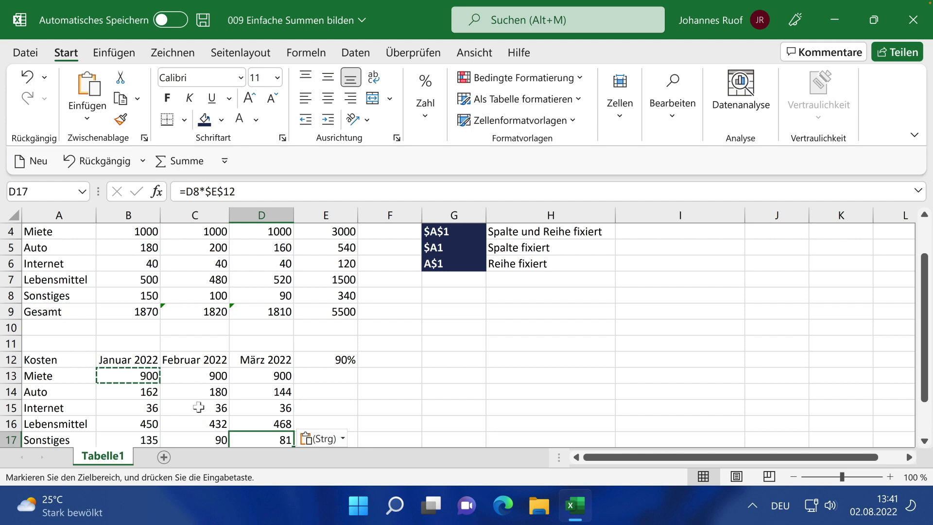
- Cycle C15's E12 reference through row-fixed, column-fixed and relative forms, then confirm C15 at 36
{"action": "double_click", "coordinate": [196, 413]}
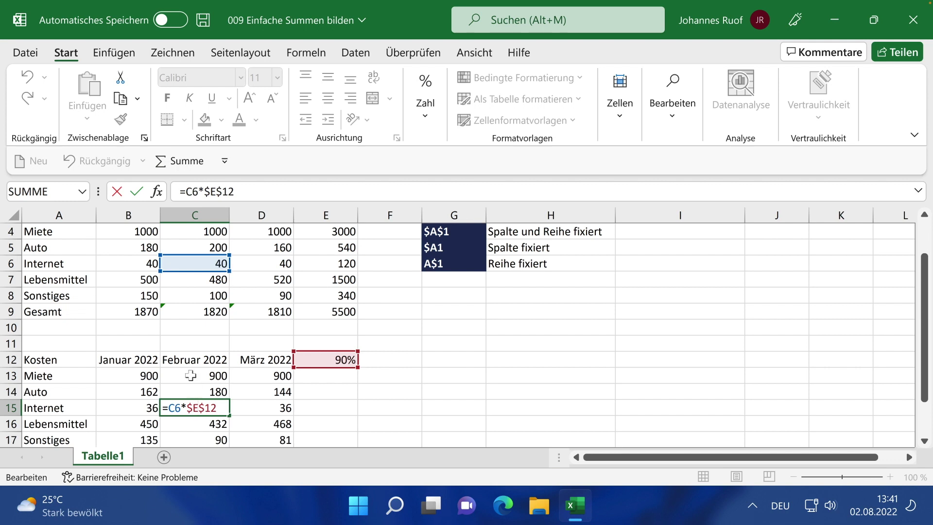
{"action": "scroll", "coordinate": [128, 287], "scroll_direction": "up", "scroll_amount": 1}
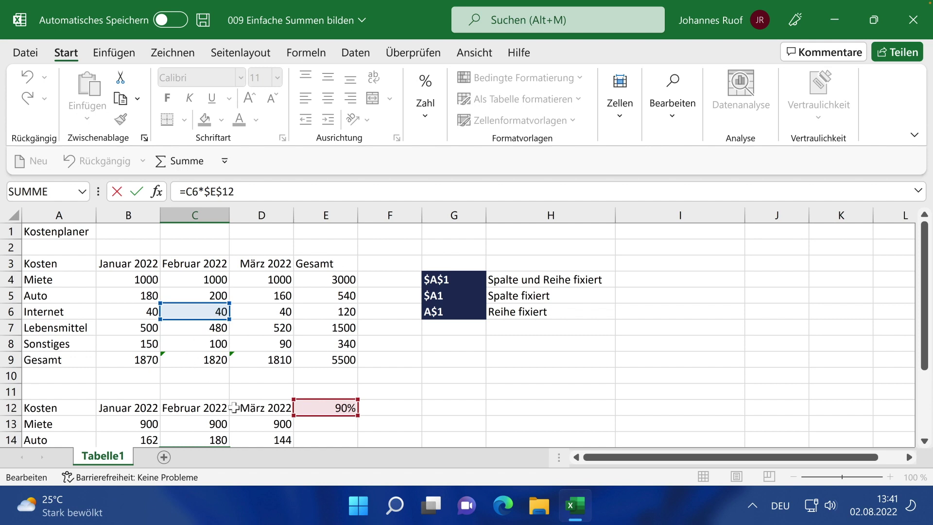
{"action": "scroll", "coordinate": [306, 408], "scroll_direction": "down", "scroll_amount": 1}
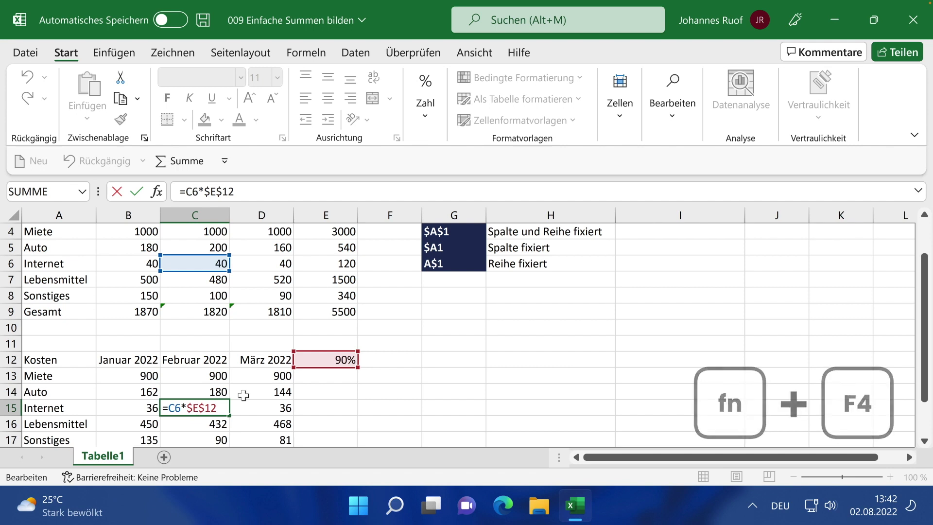
{"action": "key", "text": "F4"}
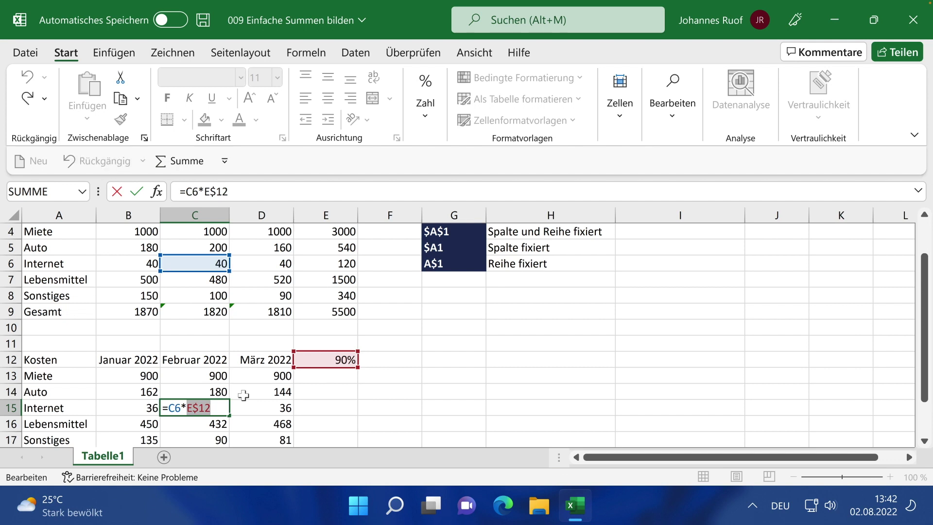
{"action": "key", "text": "F4"}
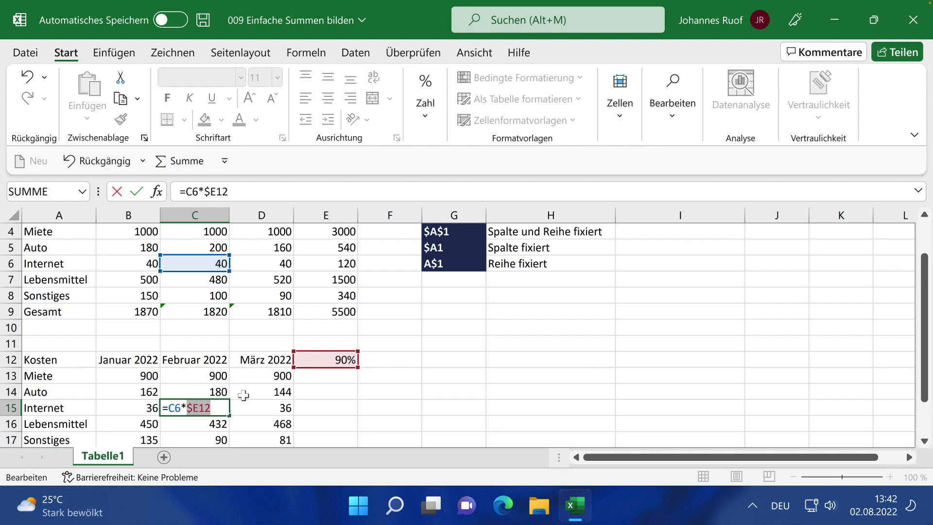
{"action": "key", "text": "F4"}
{"action": "key", "text": "F4"}
{"action": "key", "text": "Return"}
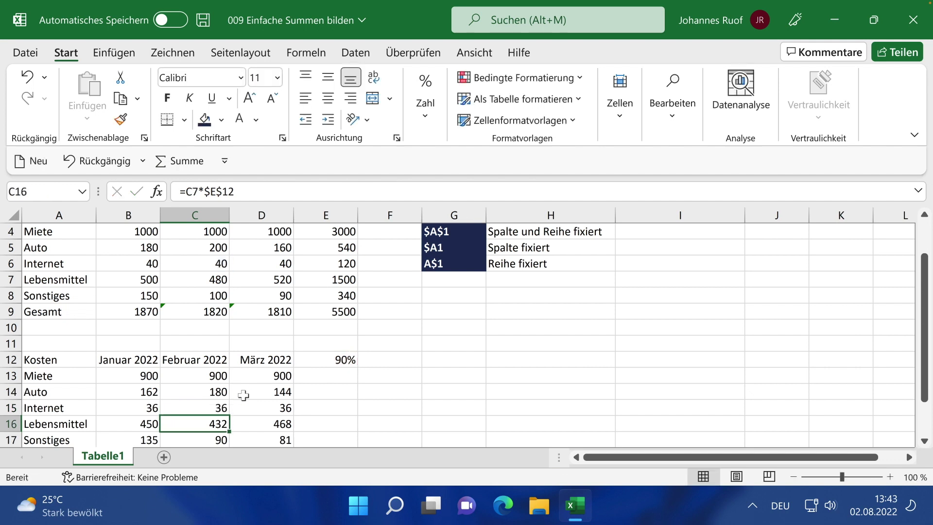